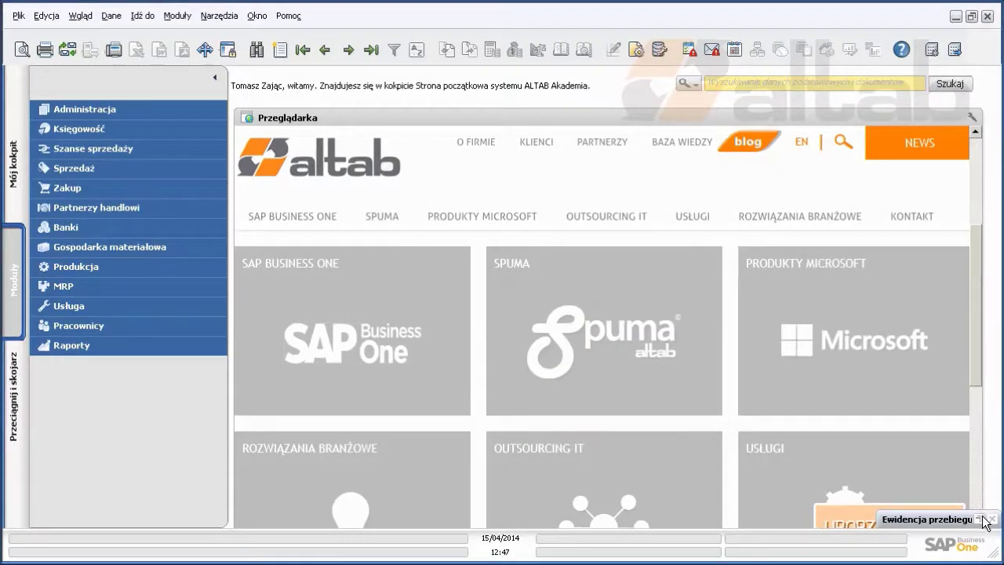
# - Restore the vehicle mileage log form and start a new record with the log date 15/04/2014
pyautogui.click(979, 520)
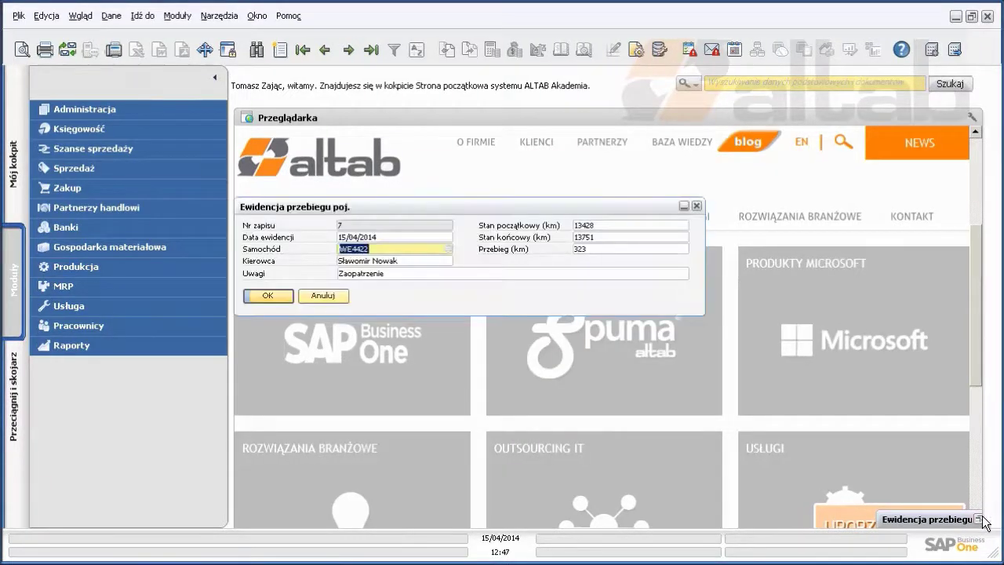
pyautogui.moveTo(446, 209); pyautogui.dragTo(446, 202)
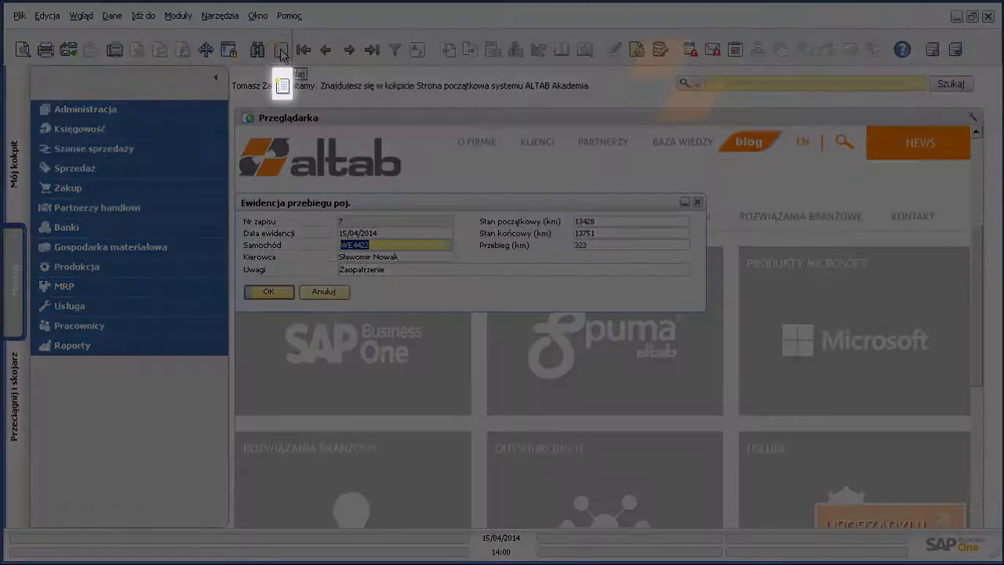
pyautogui.click(281, 50)
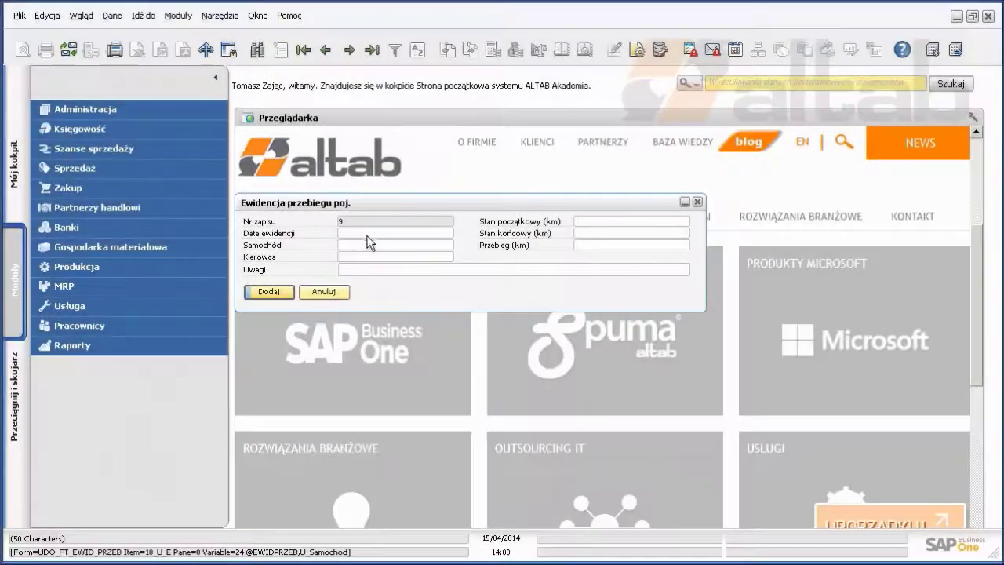
pyautogui.click(369, 233)
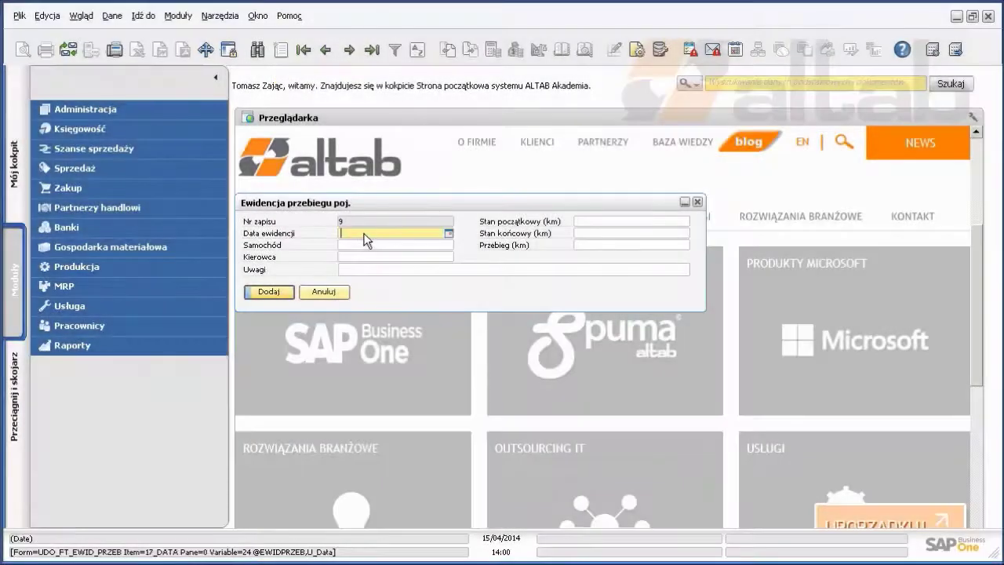
pyautogui.click(448, 234)
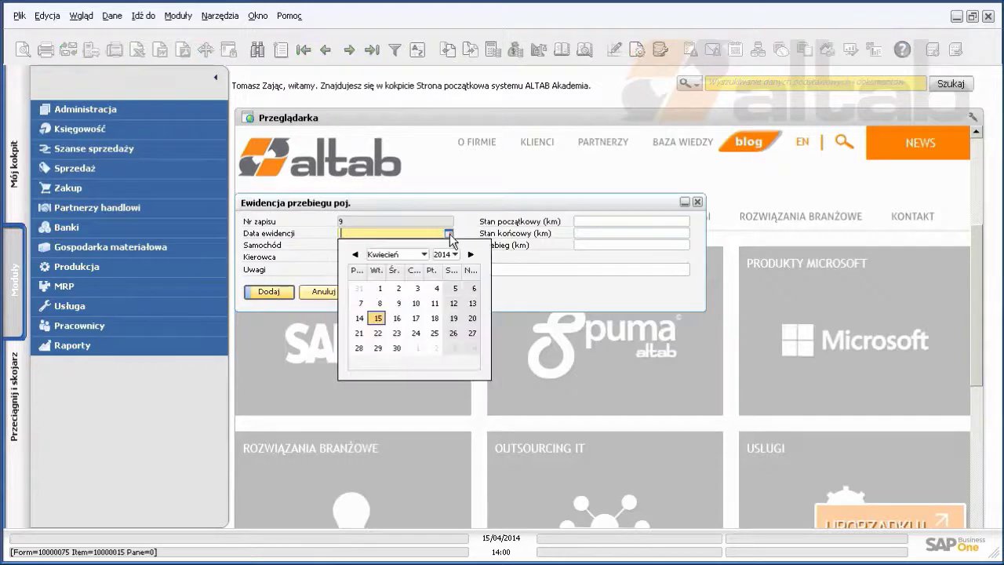
pyautogui.click(378, 317)
# - Assign the vehicle WE2341 (Ford Fiesta) to the new mileage record from the vehicle list
pyautogui.click(364, 248)
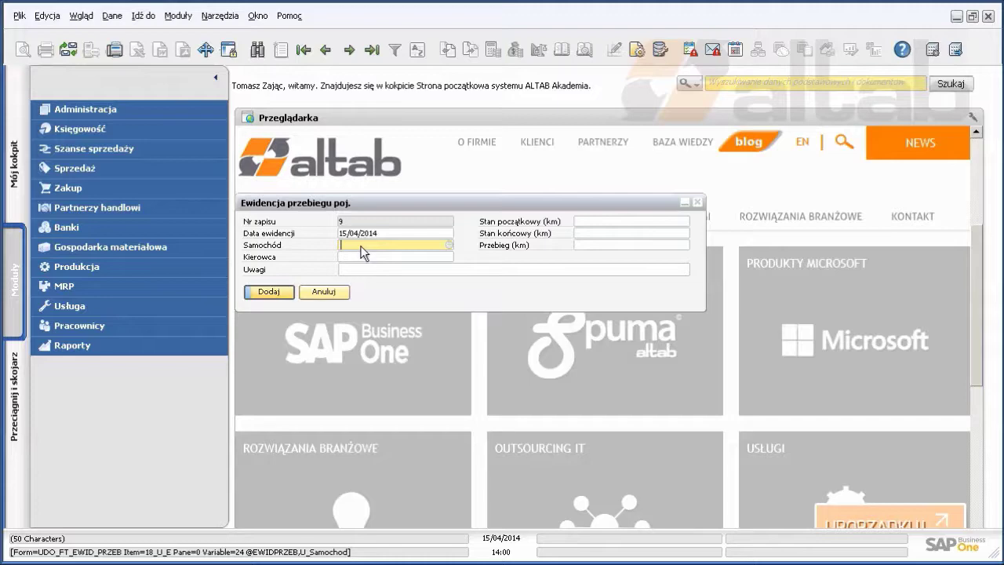
pyautogui.click(451, 243)
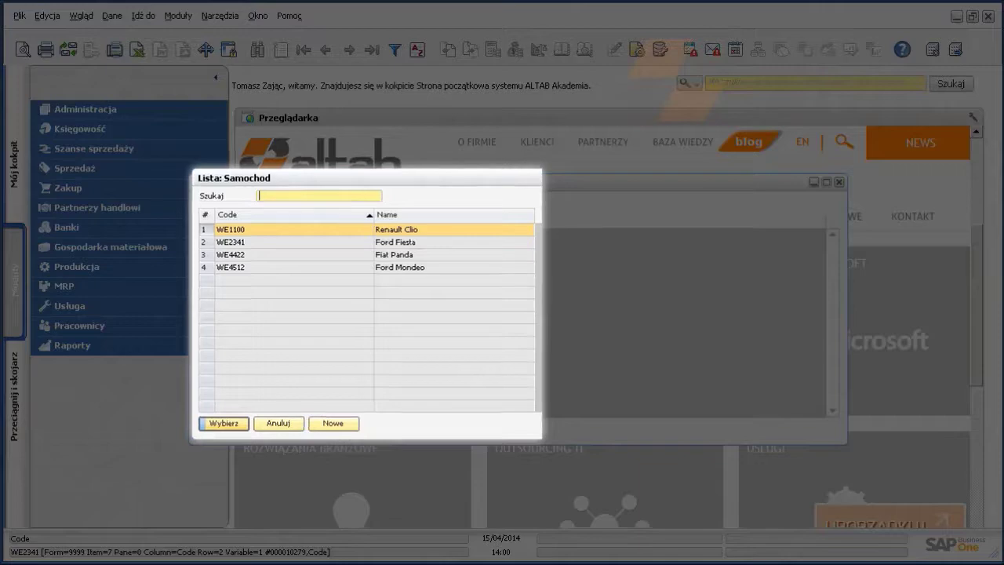
pyautogui.click(210, 248)
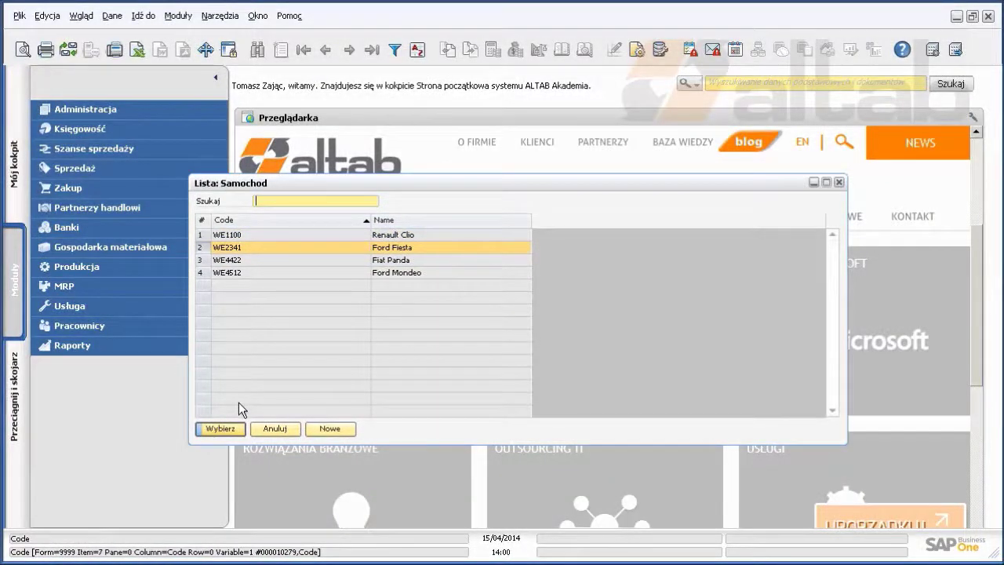
pyautogui.click(235, 426)
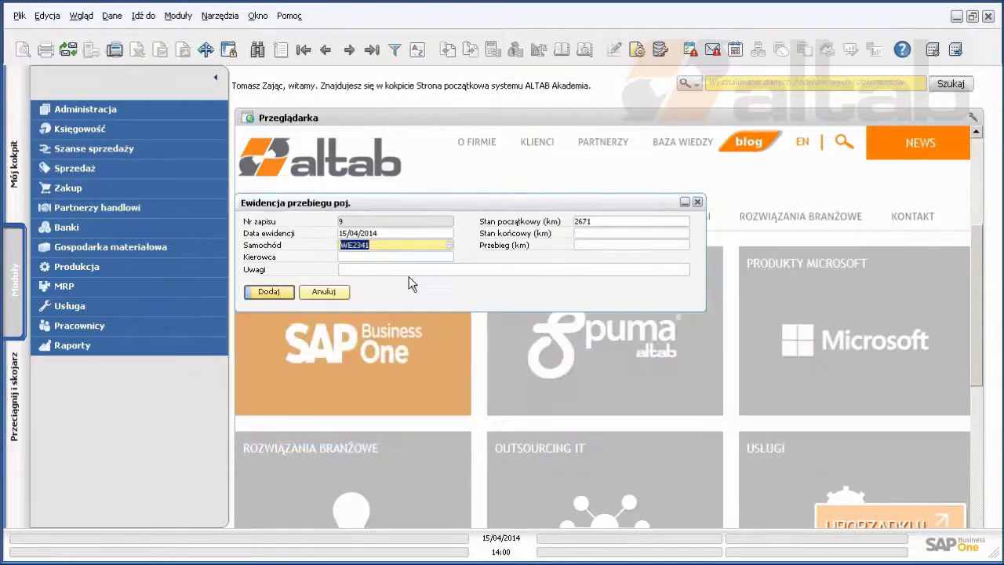
# - Assign the third driver in the driver list to the new mileage record
pyautogui.click(388, 255)
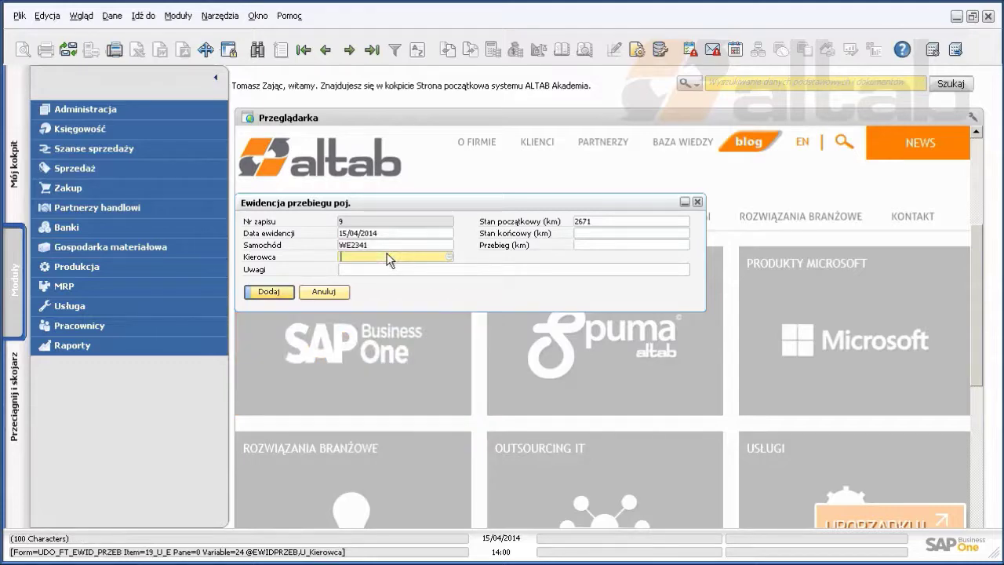
pyautogui.click(450, 258)
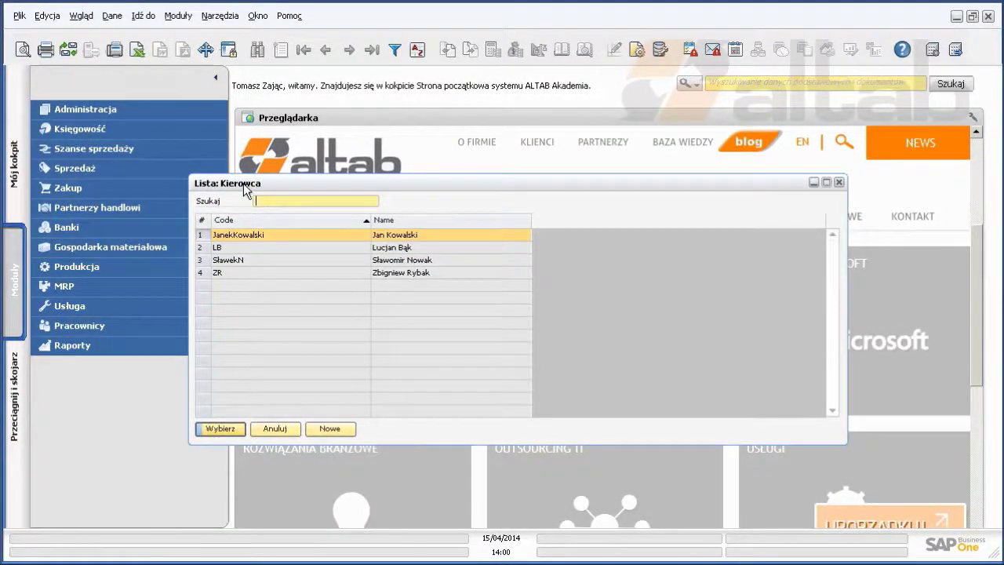
pyautogui.click(265, 260)
pyautogui.click(222, 428)
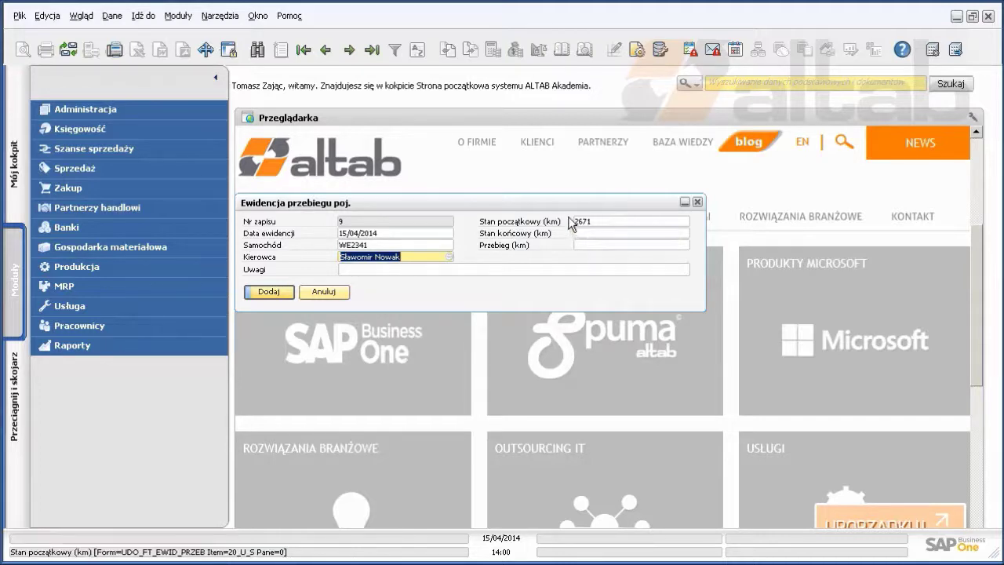
# - Change the record's vehicle to WE4512 (Ford Mondeo) from the vehicle list
pyautogui.click(399, 244)
pyautogui.click(450, 244)
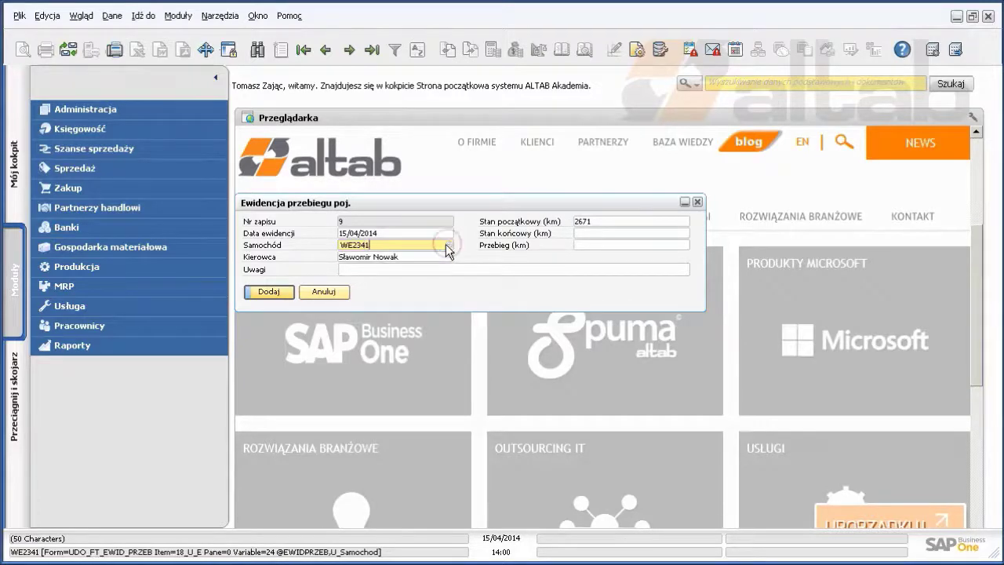
pyautogui.doubleClick(320, 246)
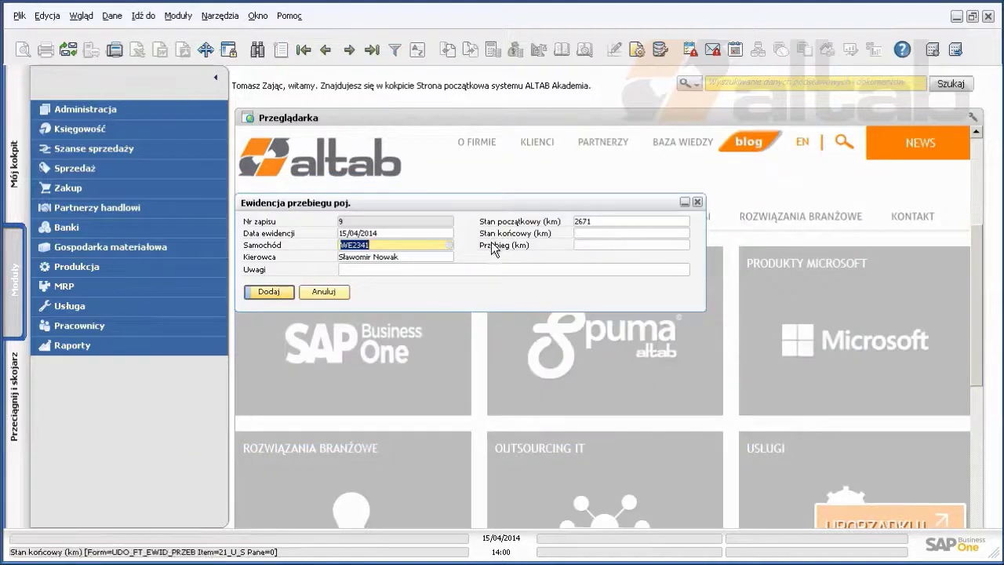
pyautogui.click(449, 244)
pyautogui.doubleClick(400, 273)
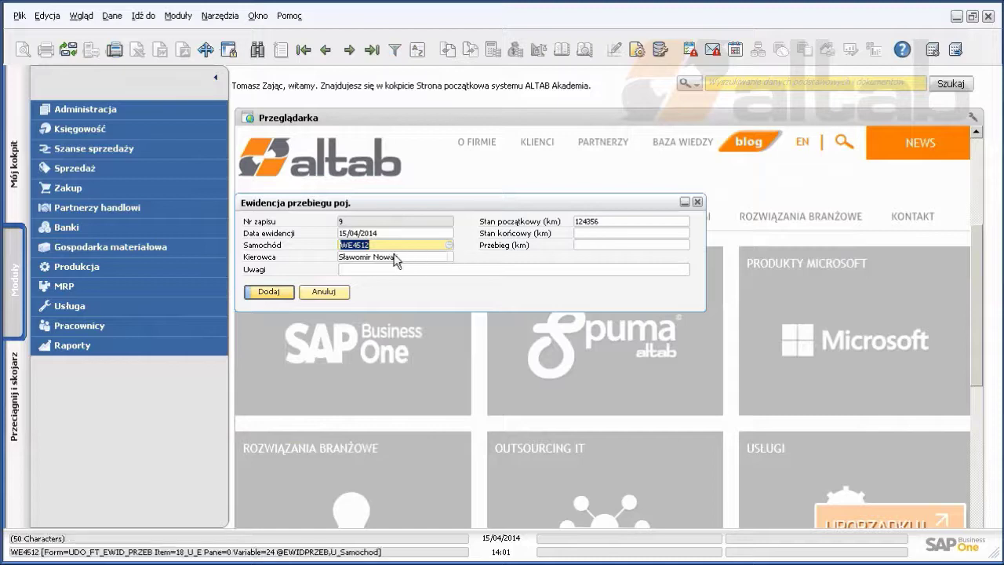
# - Set the final odometer reading to 124532 km and have the mileage calculated
pyautogui.click(619, 234)
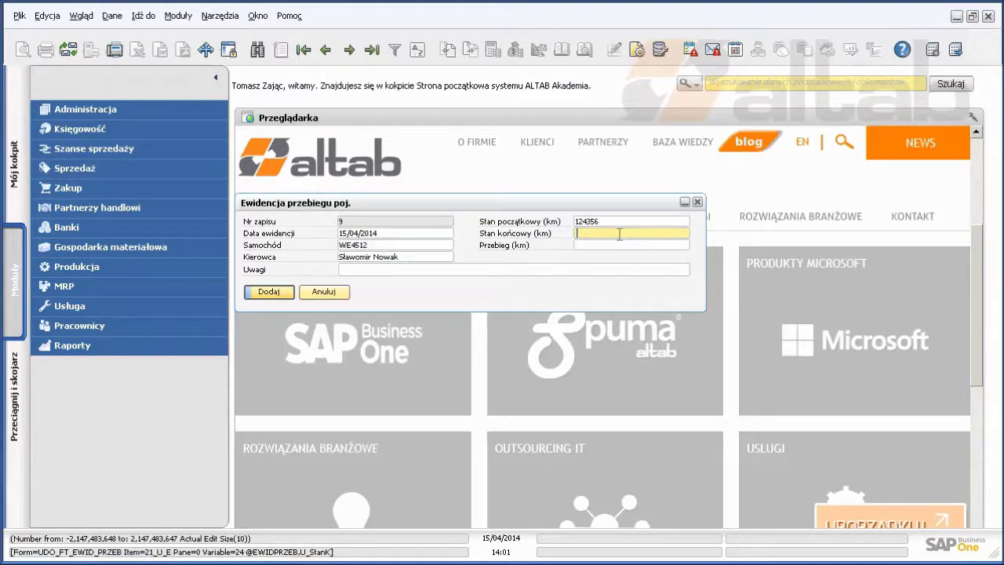
pyautogui.write('124532')
pyautogui.click(632, 244)
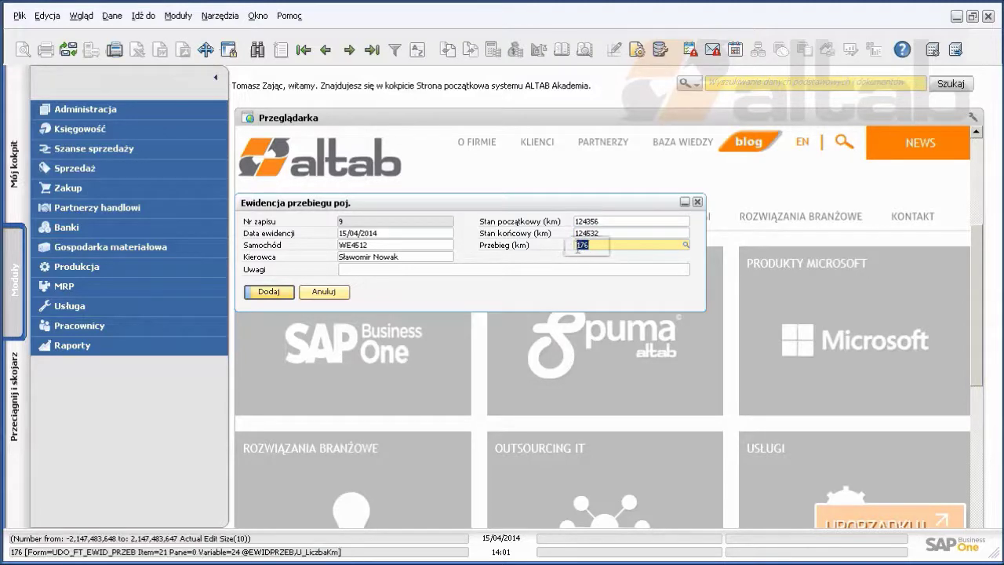
# - Enter the remark "Wyjazd do klienta X" and add the mileage record
pyautogui.click(362, 270)
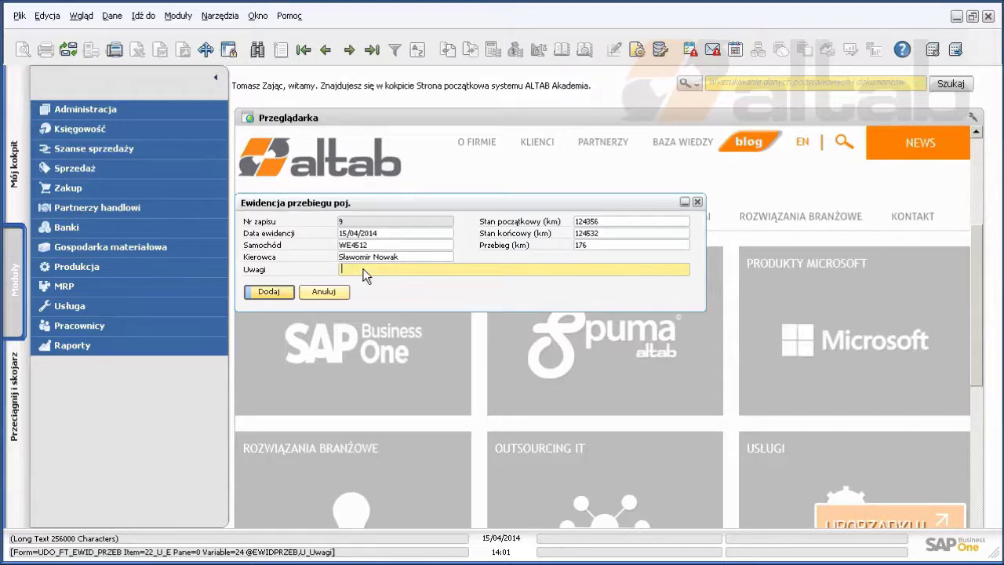
pyautogui.write('Wyjazd do klienta X')
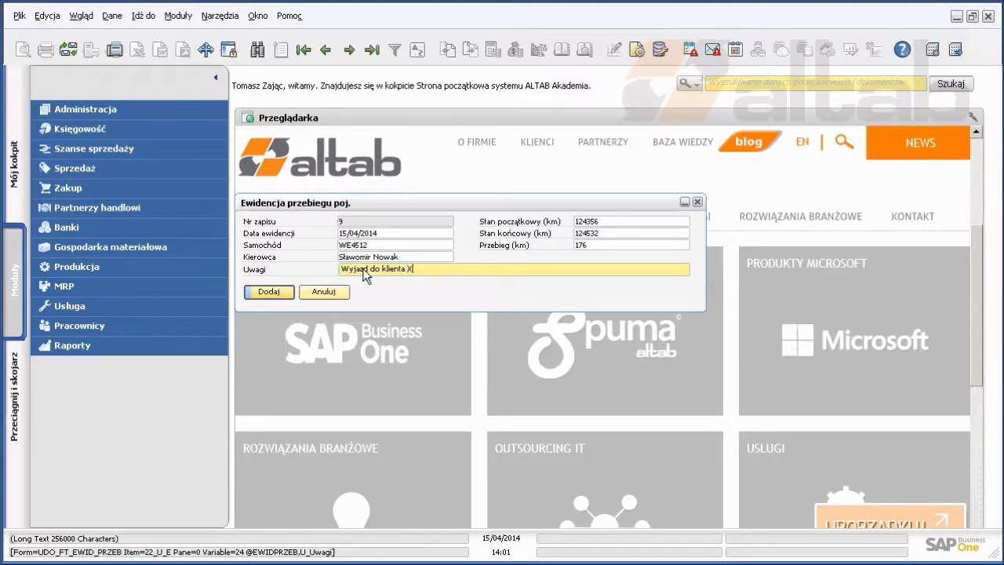
pyautogui.click(265, 291)
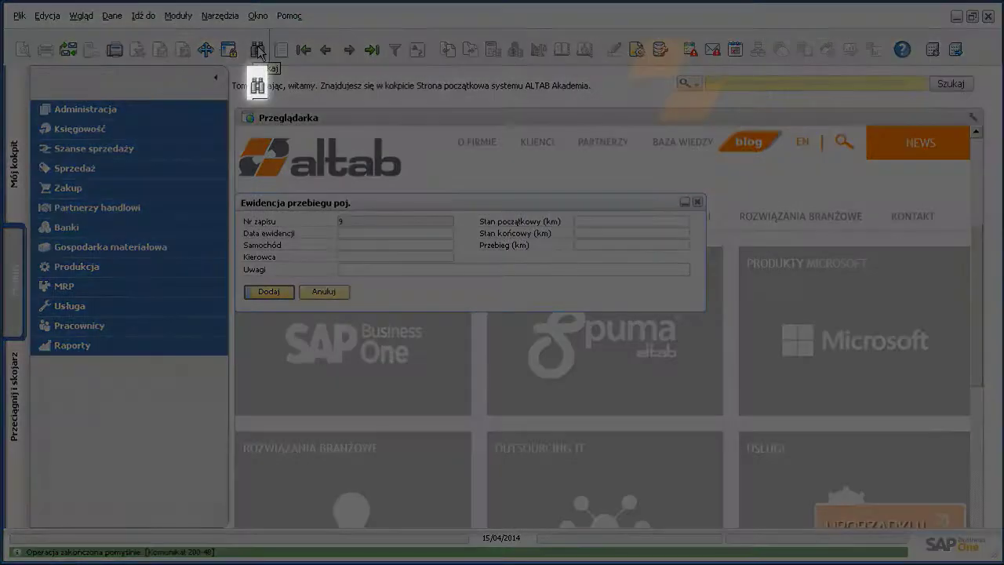
# - Search the mileage records by driver, using an asterisk wildcard and part of the driver's surname
pyautogui.click(258, 51)
pyautogui.click(383, 245)
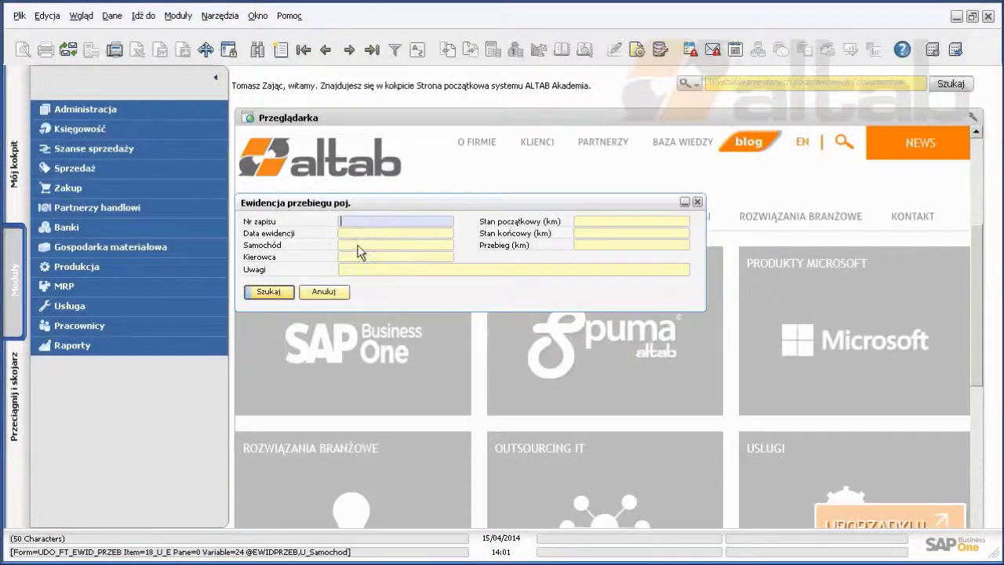
pyautogui.click(428, 256)
pyautogui.write('*')
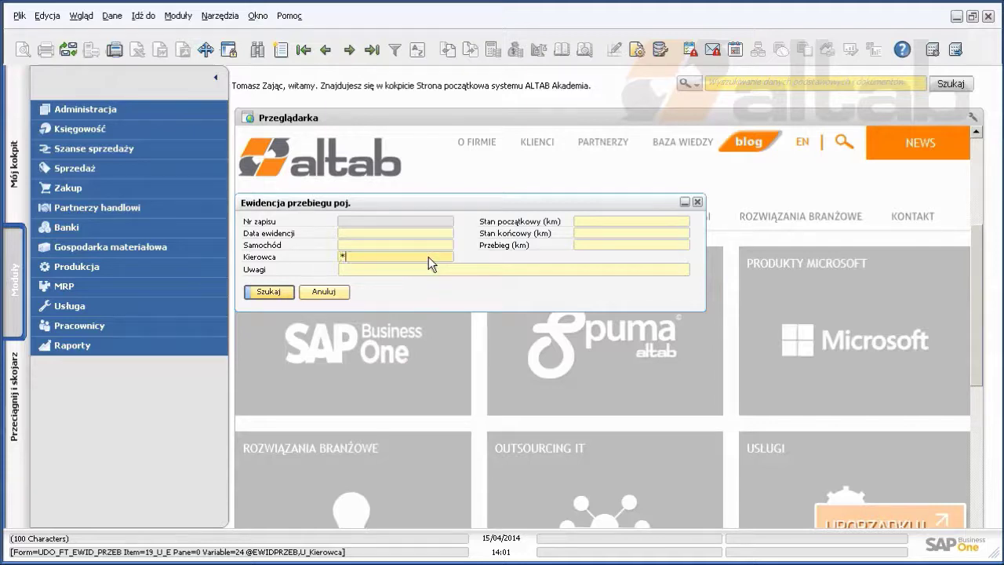
pyautogui.write('nowa')
pyautogui.press('Return')
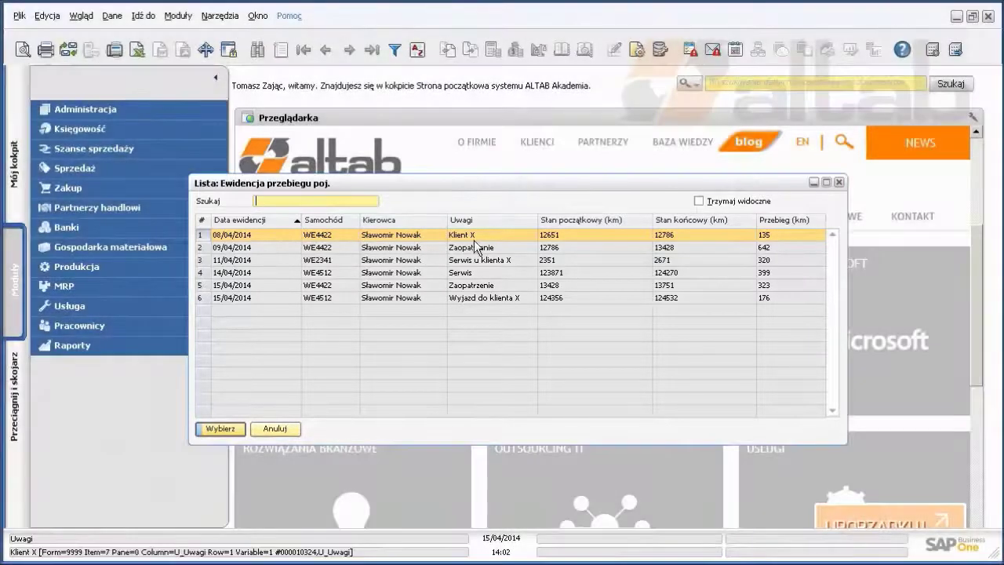
pyautogui.rightClick(443, 274)
pyautogui.click(475, 304)
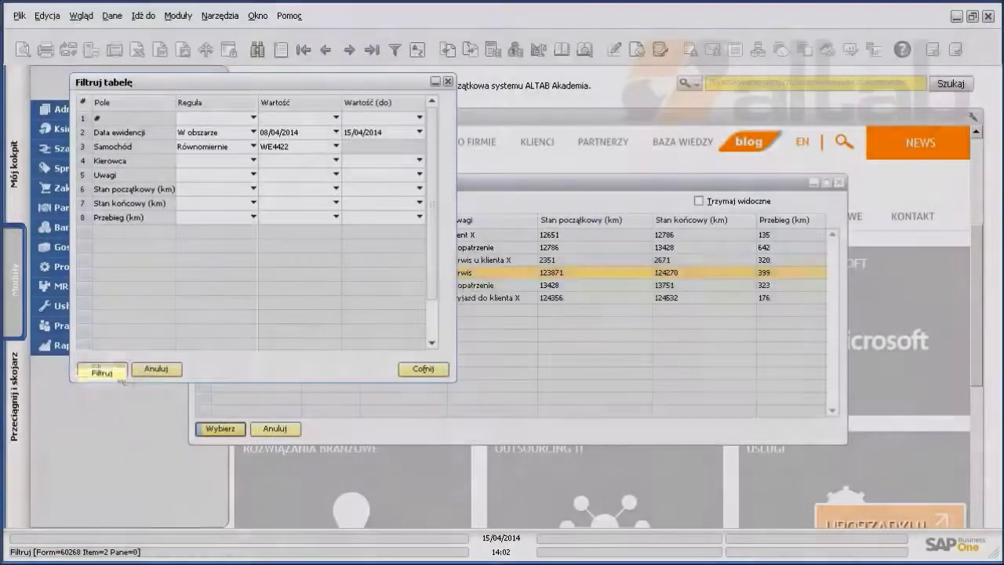
pyautogui.click(118, 373)
pyautogui.click(110, 372)
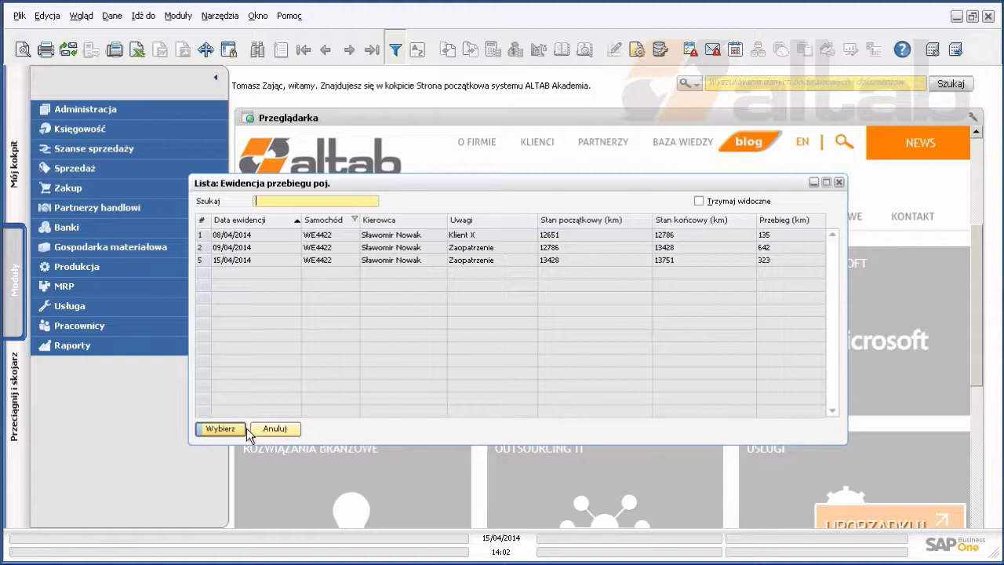
pyautogui.click(274, 428)
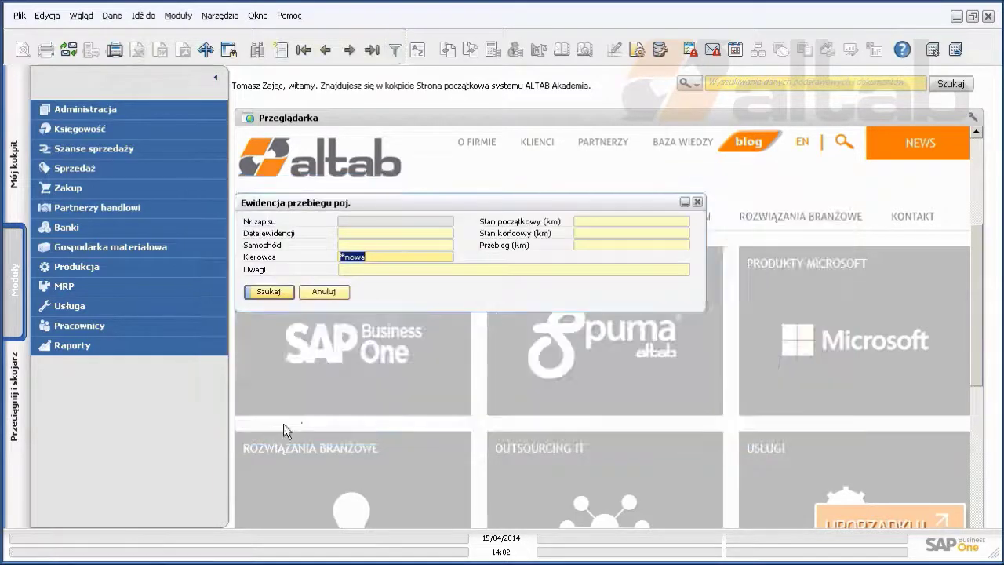
pyautogui.click(324, 294)
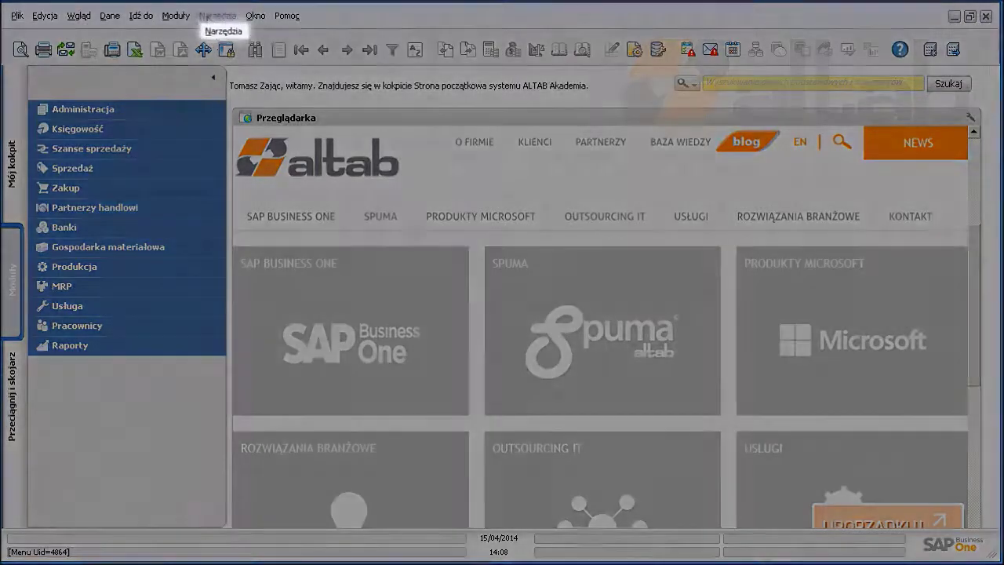
# - Open the definition window for user-defined tables from the configuration tools
pyautogui.click(210, 16)
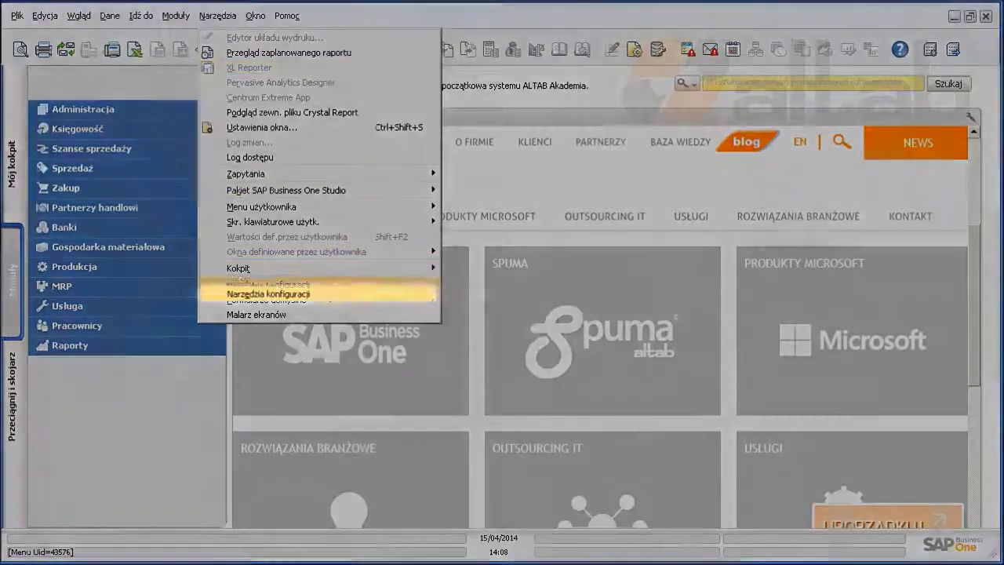
pyautogui.moveTo(326, 288)
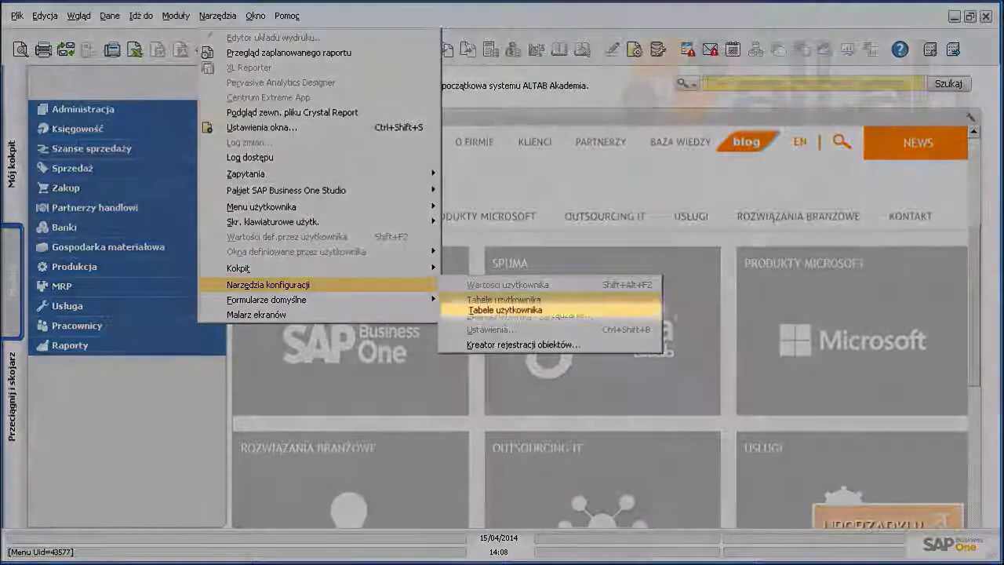
pyautogui.click(487, 302)
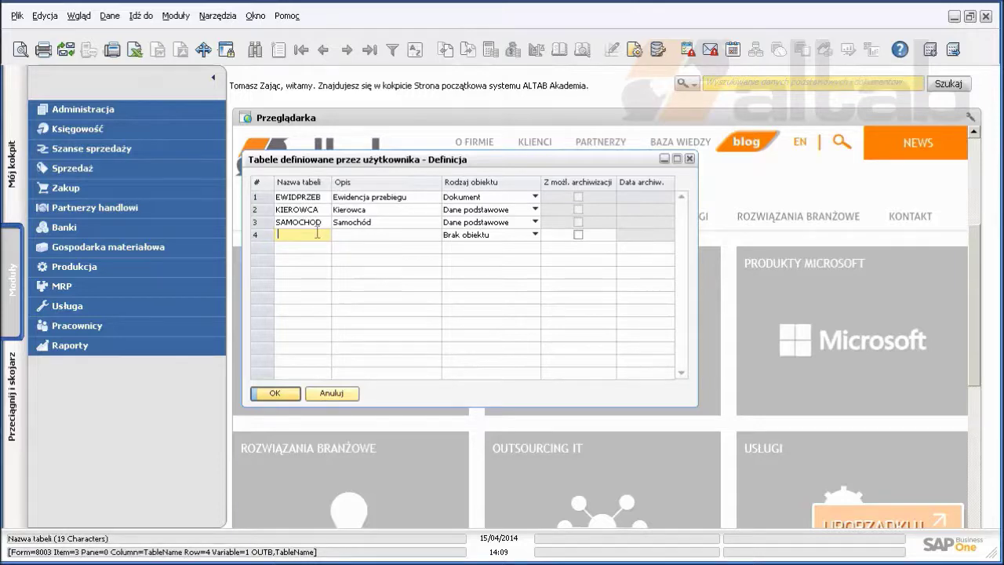
# - Try adding a user table NAZWA with the description Opis, view the available object types, and cancel the definition
pyautogui.write('NAZWA')
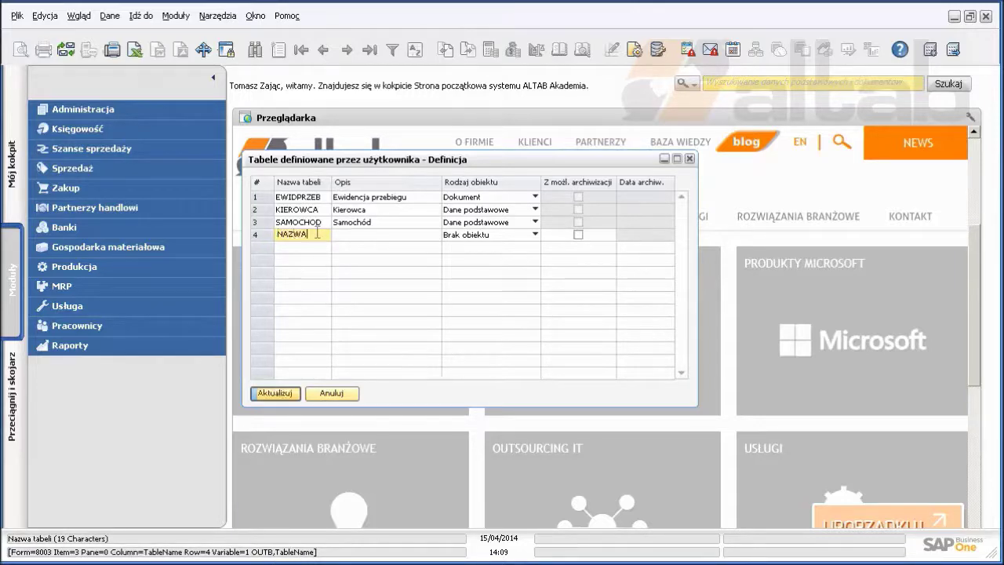
pyautogui.press('Tab')
pyautogui.write('Opis')
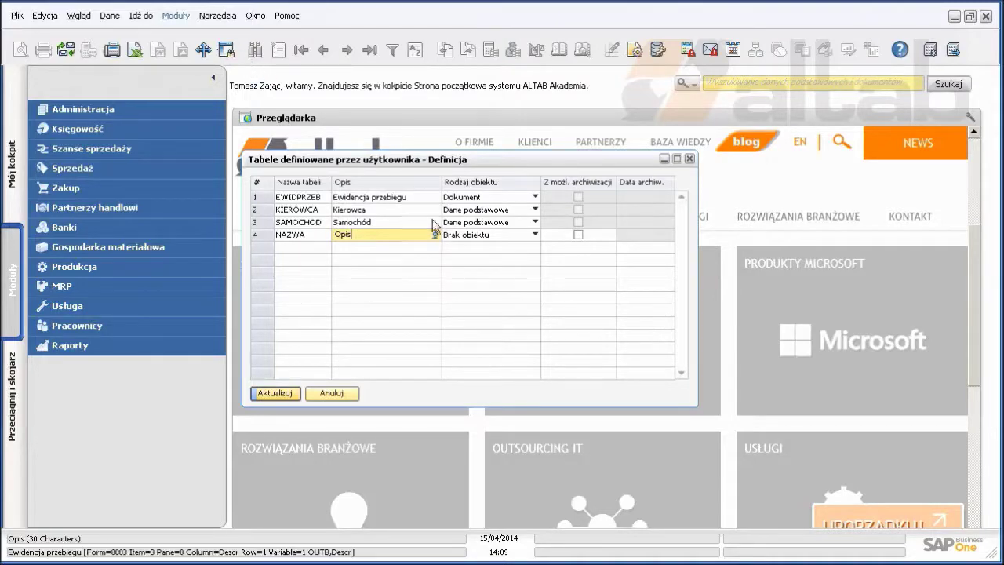
pyautogui.click(477, 234)
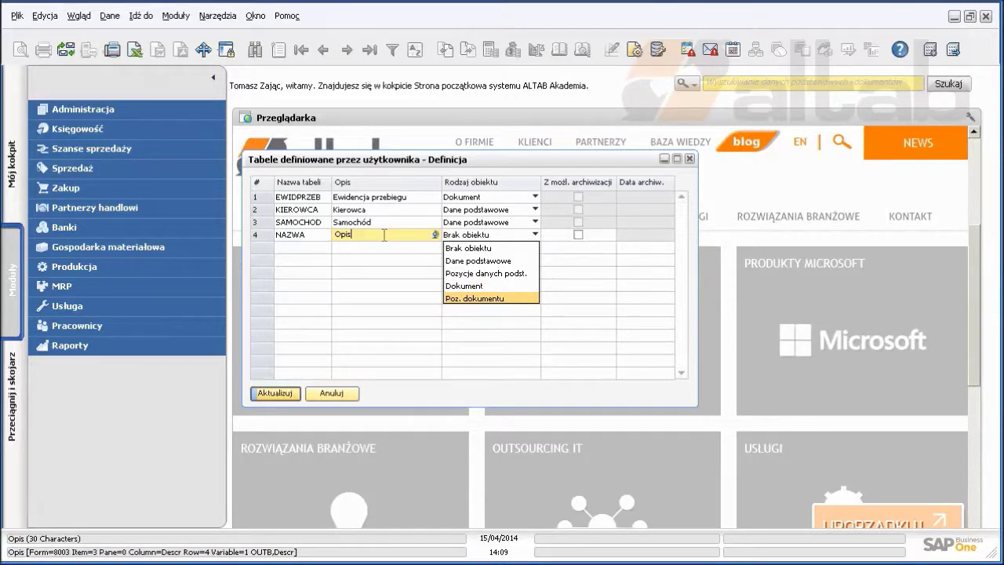
pyautogui.press('Escape')
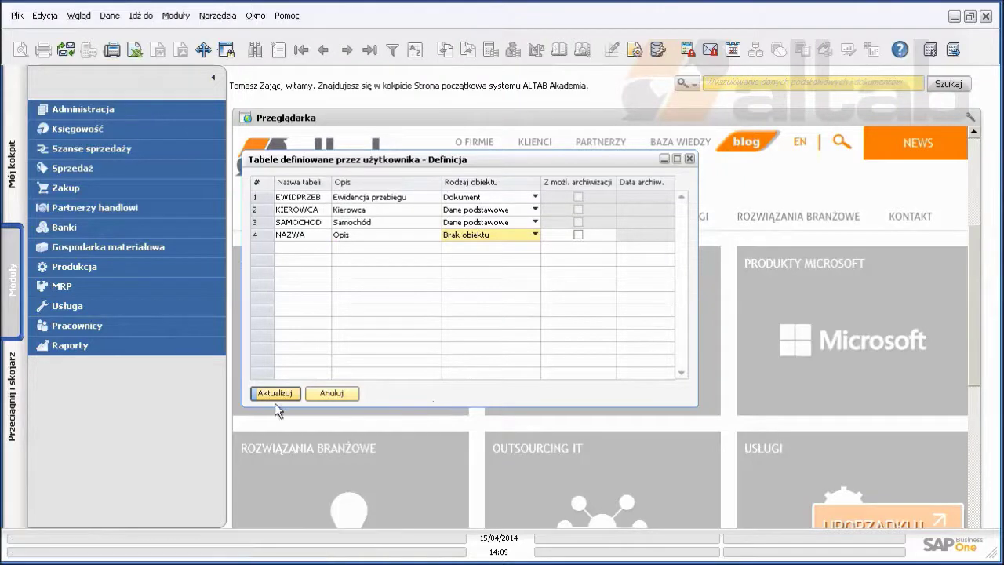
pyautogui.click(333, 393)
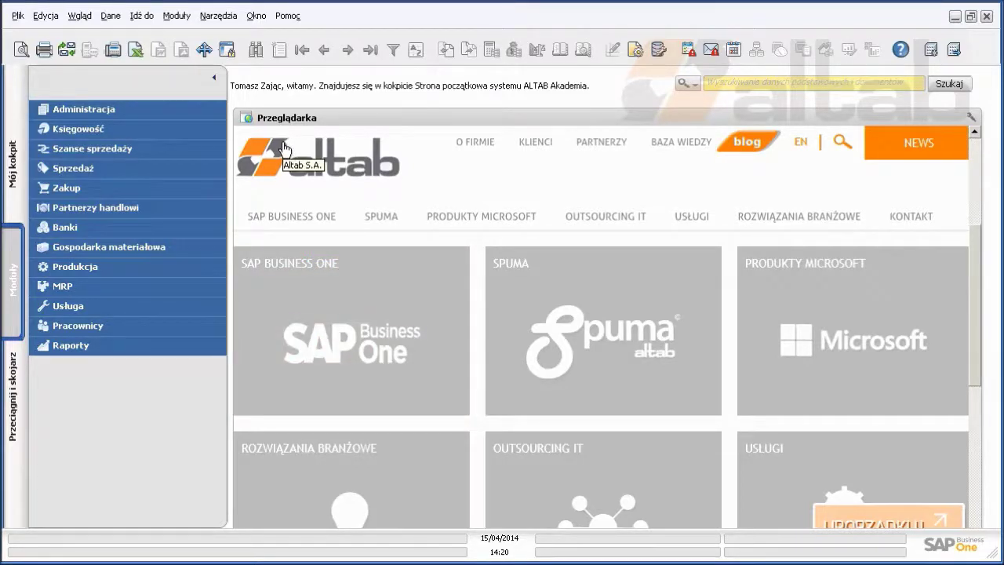
# - Open the management window for user-defined fields and examine the fields of the user table Ewidencja przebiegu
pyautogui.click(219, 17)
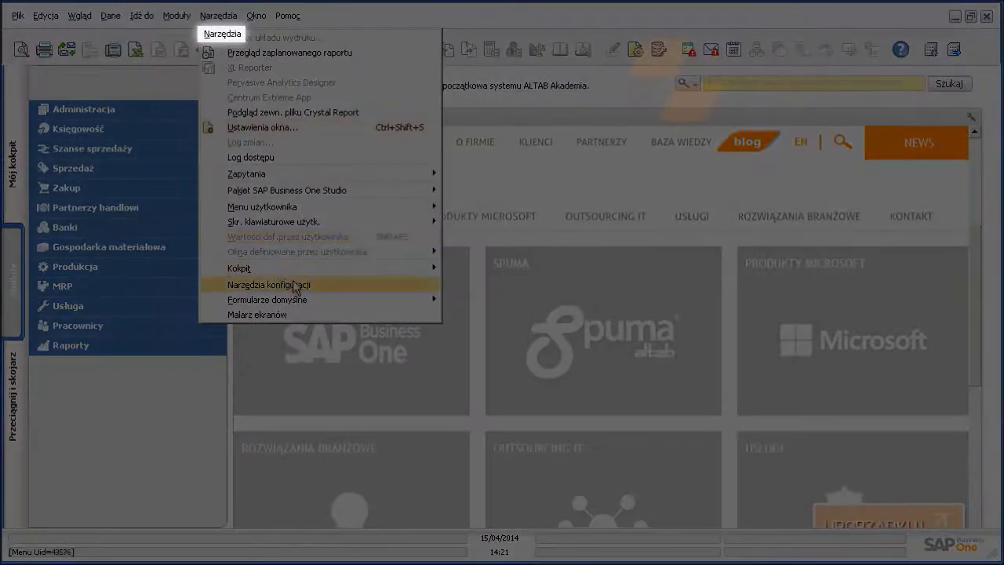
pyautogui.moveTo(292, 282)
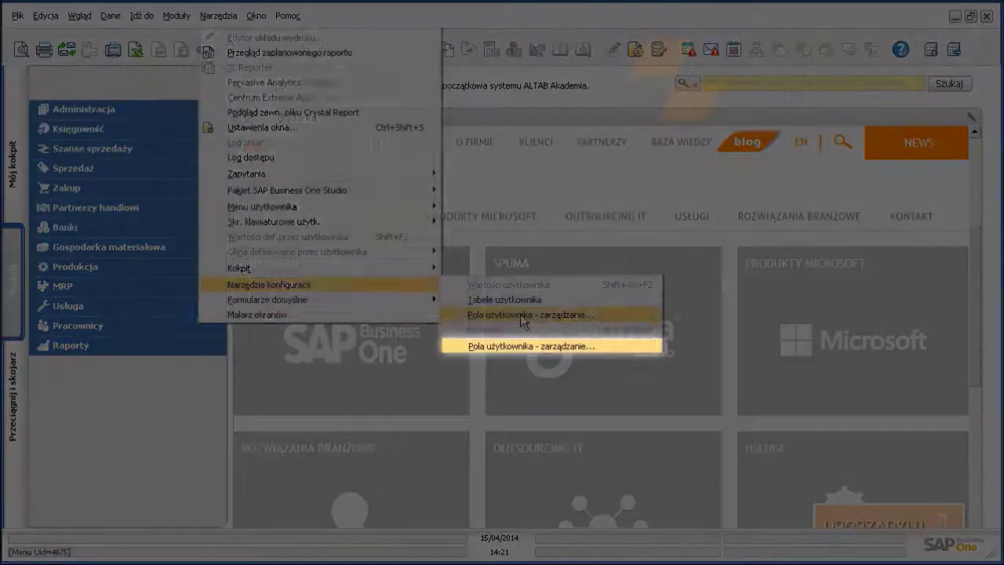
pyautogui.click(521, 315)
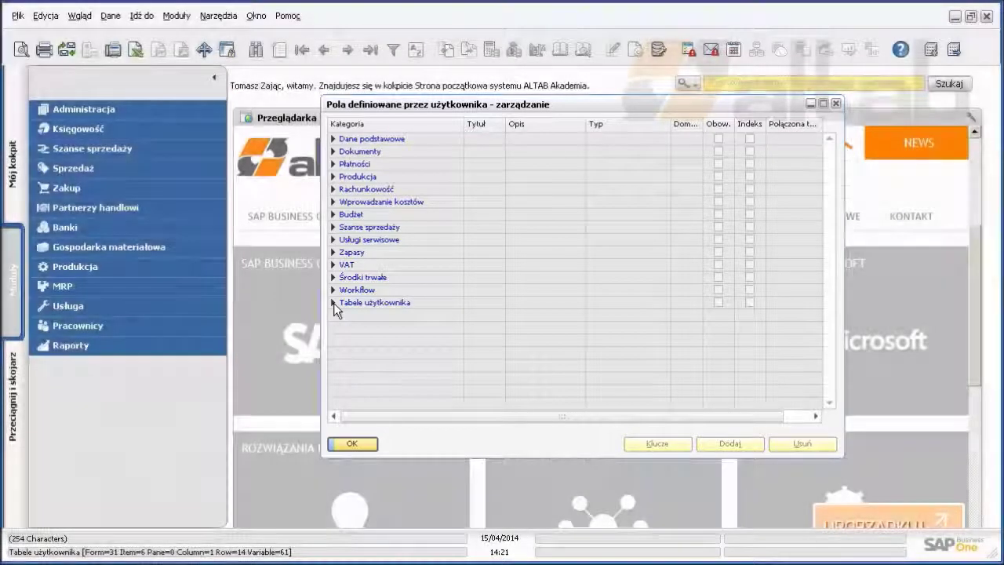
pyautogui.click(333, 303)
pyautogui.click(343, 315)
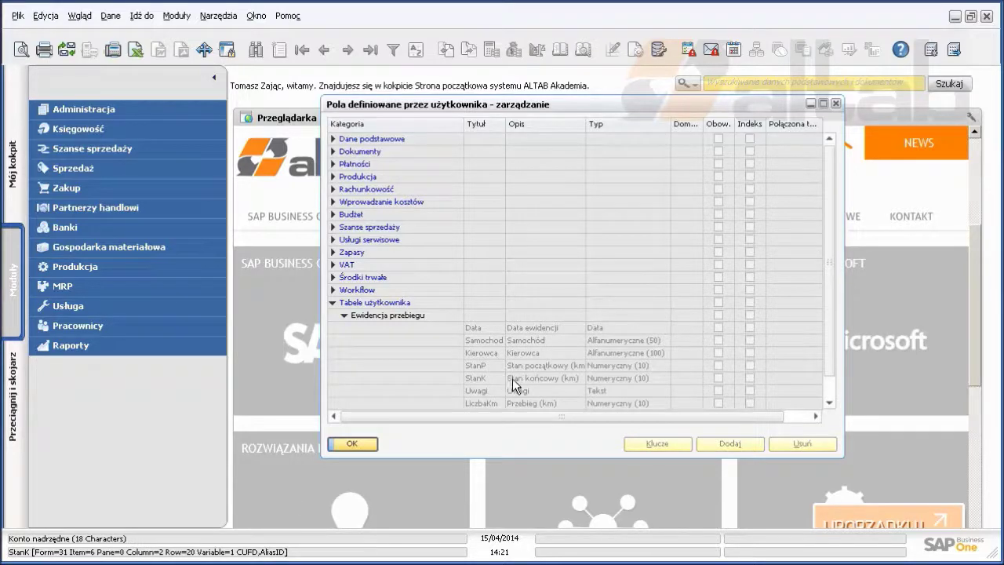
pyautogui.scroll(-1, 512, 378)
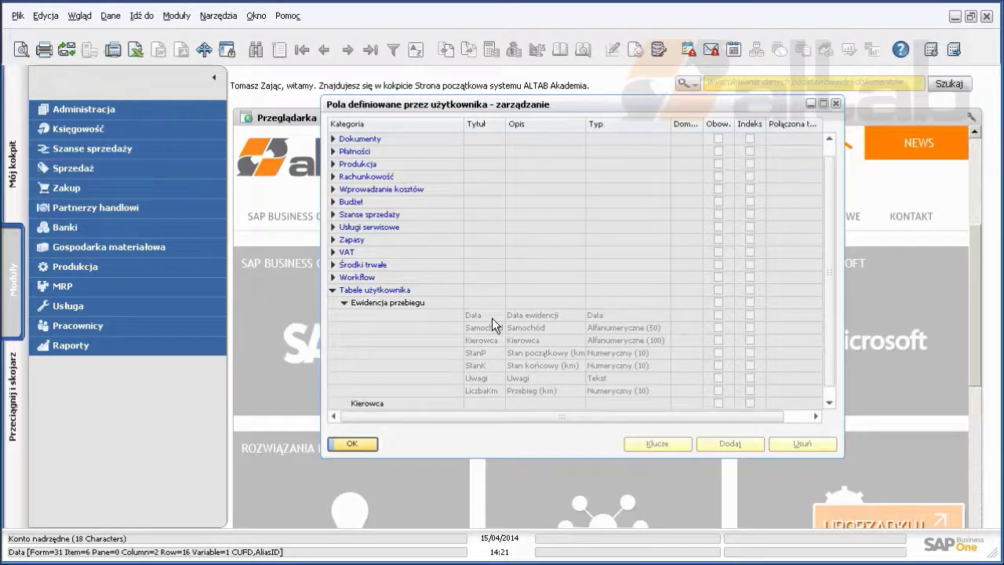
# - Try adding a field titled NAZWA with the description Opis pola to the Ewidencja przebiegu table
pyautogui.click(416, 303)
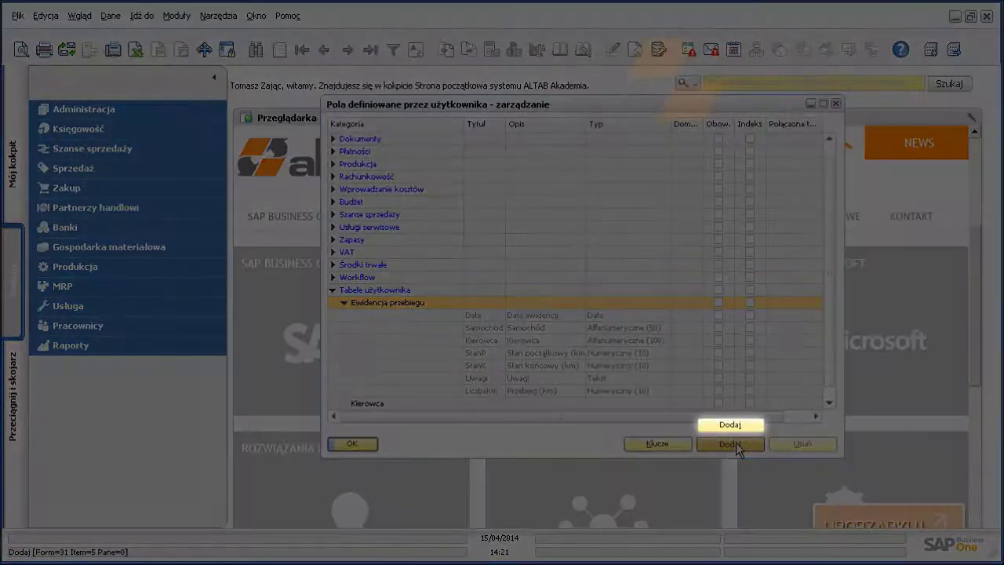
pyautogui.click(736, 443)
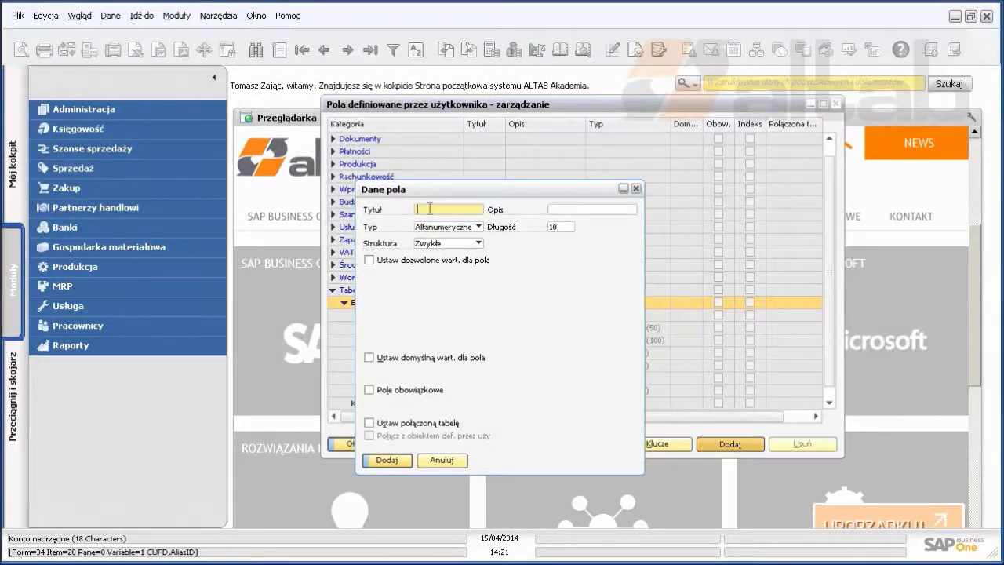
pyautogui.write('NAZWA')
pyautogui.click(576, 209)
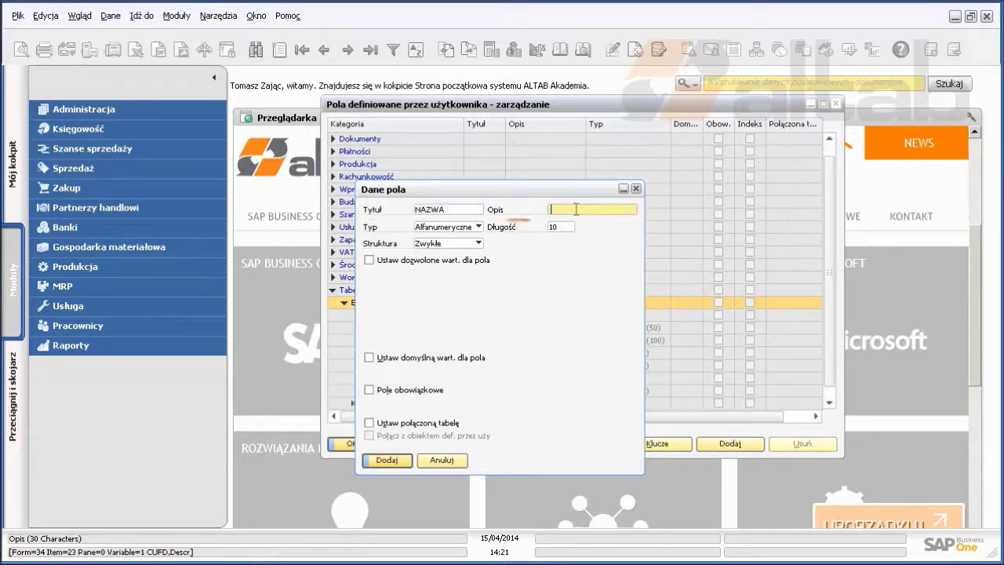
pyautogui.write('Opis')
pyautogui.write(' pól')
pyautogui.write('a')
# - View the available data types for the new field, keep Alfanumeryczne, and set its structure to Adres
pyautogui.click(442, 227)
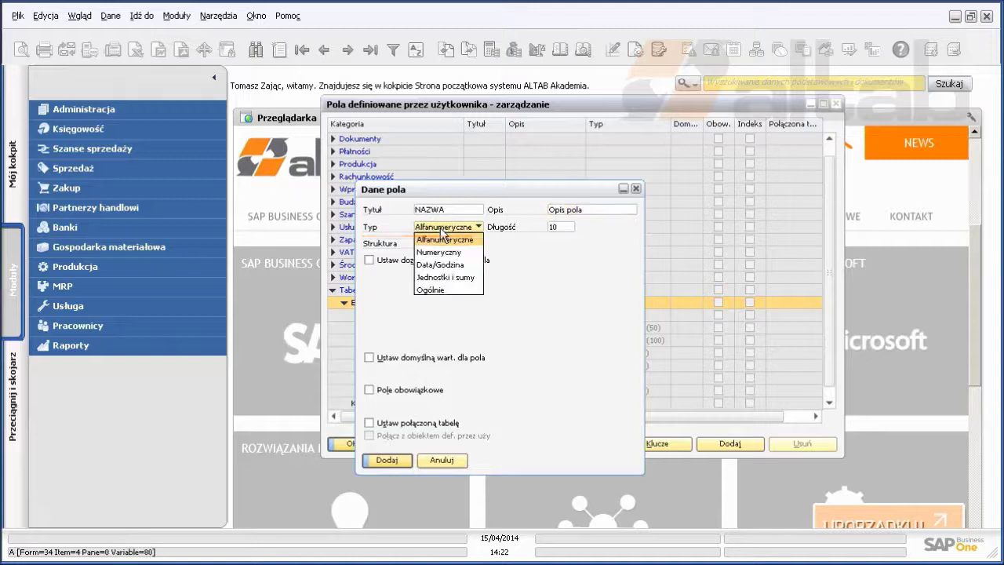
pyautogui.click(558, 225)
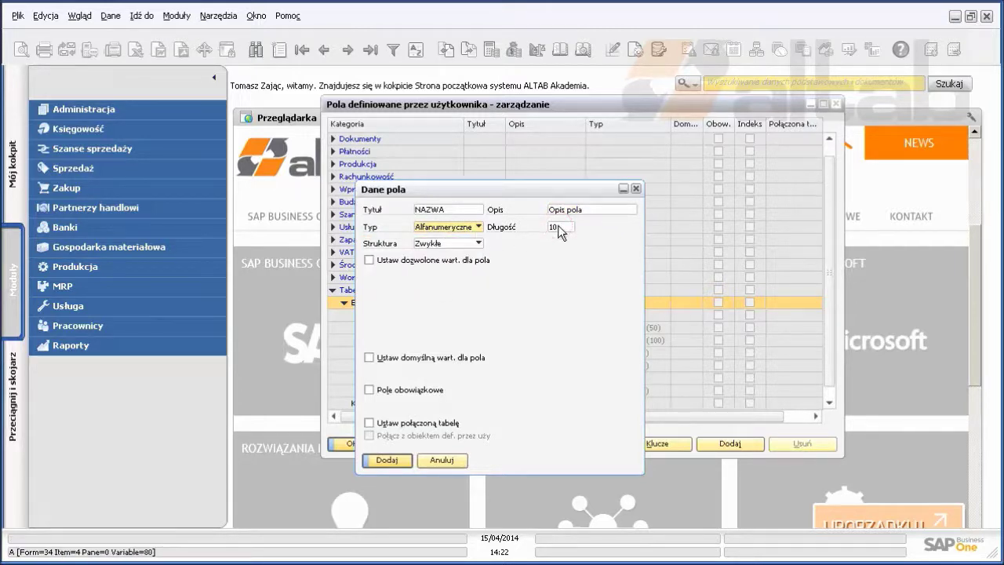
pyautogui.click(467, 223)
pyautogui.click(468, 223)
pyautogui.click(441, 242)
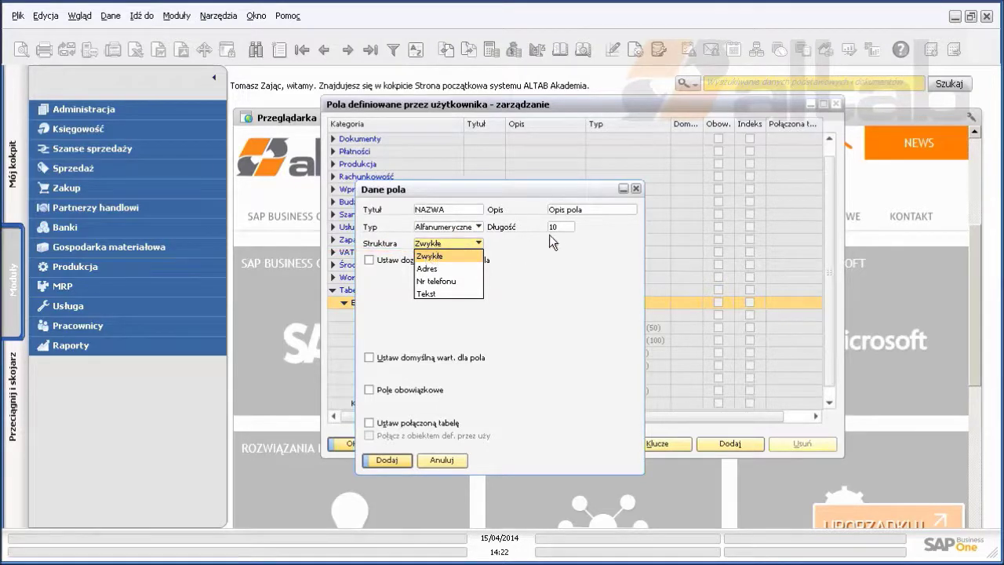
pyautogui.click(428, 269)
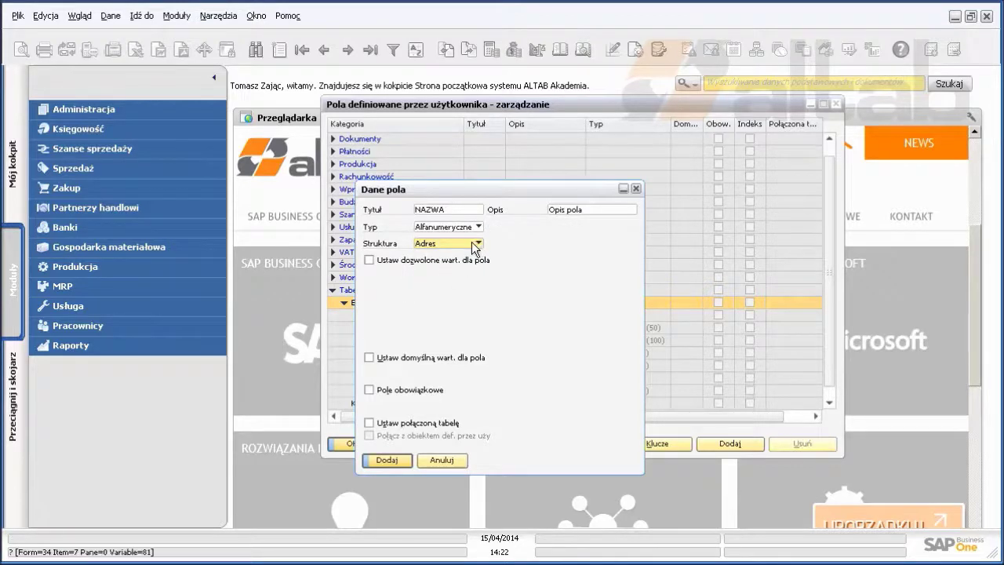
# - Review the structure and type options once more, cancel the new field, and close the user-defined fields window
pyautogui.click(471, 243)
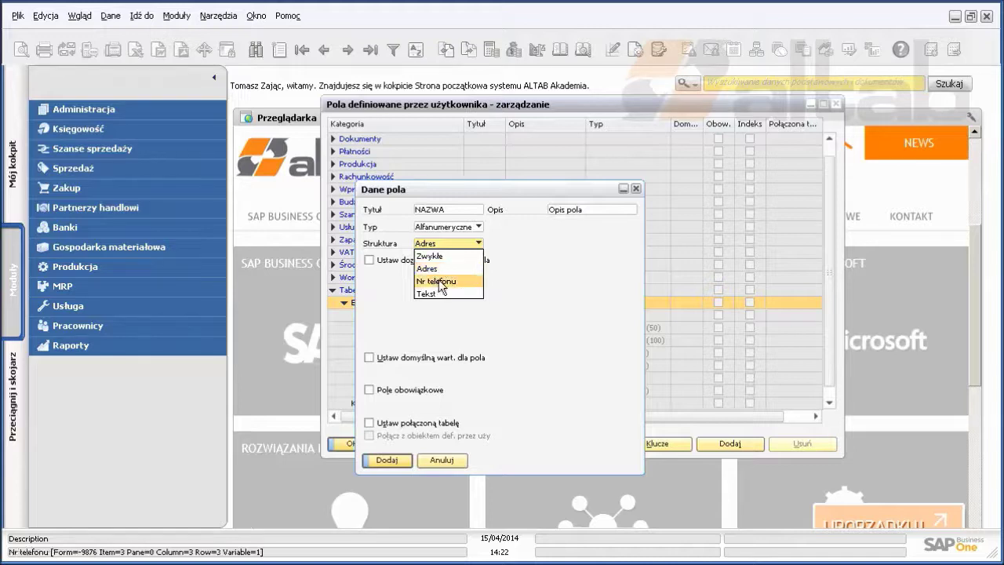
pyautogui.click(454, 243)
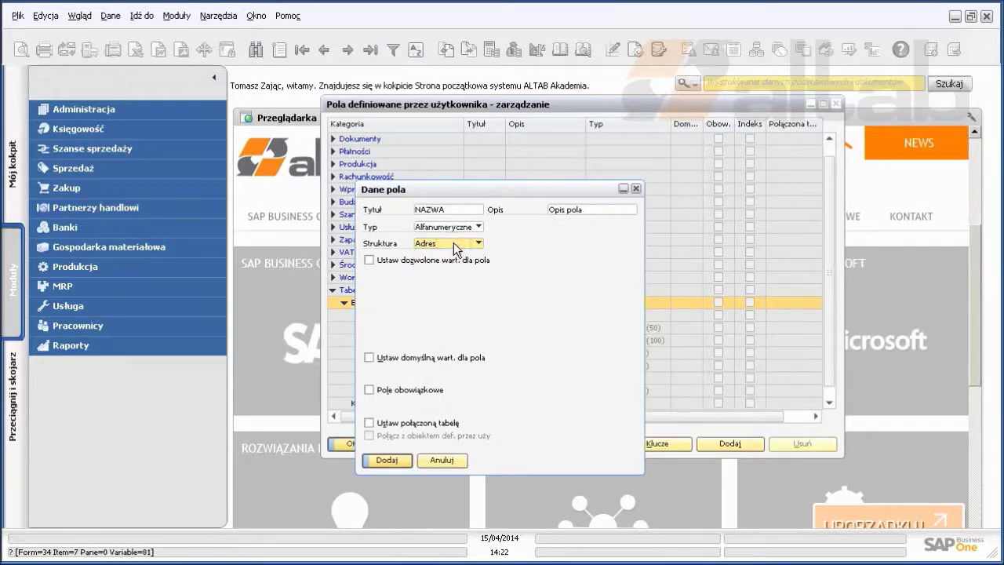
pyautogui.click(453, 242)
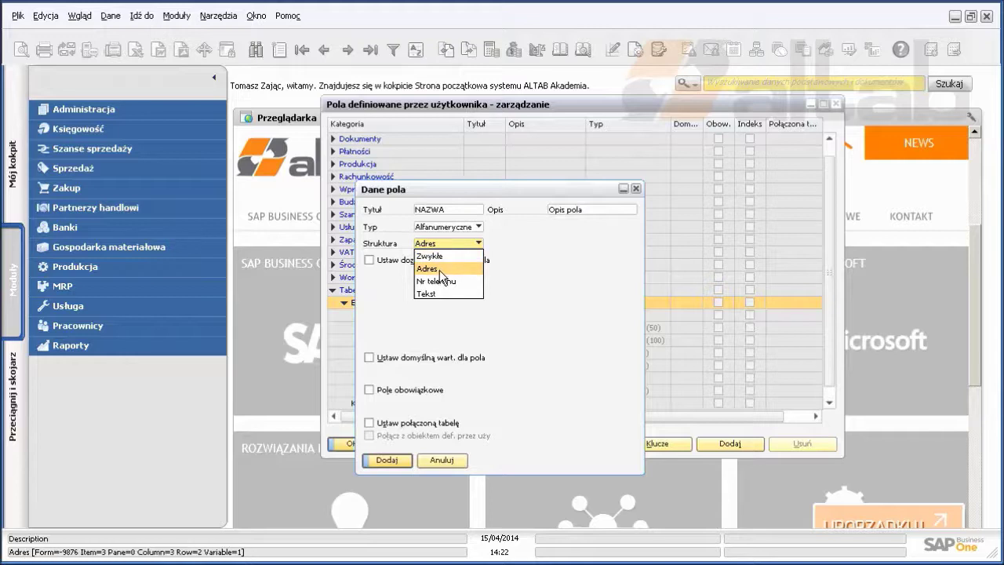
pyautogui.click(444, 227)
pyautogui.click(444, 227)
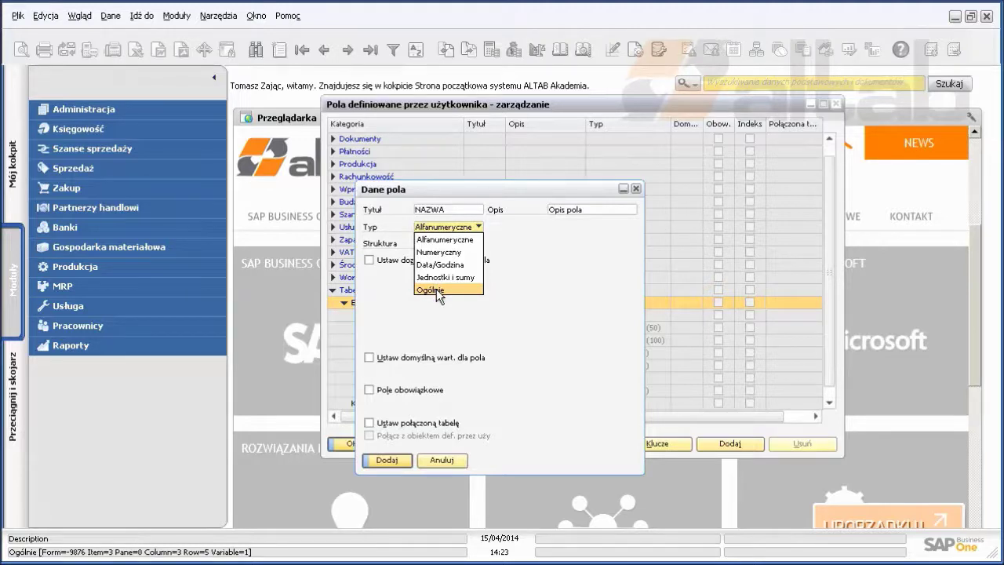
pyautogui.click(462, 238)
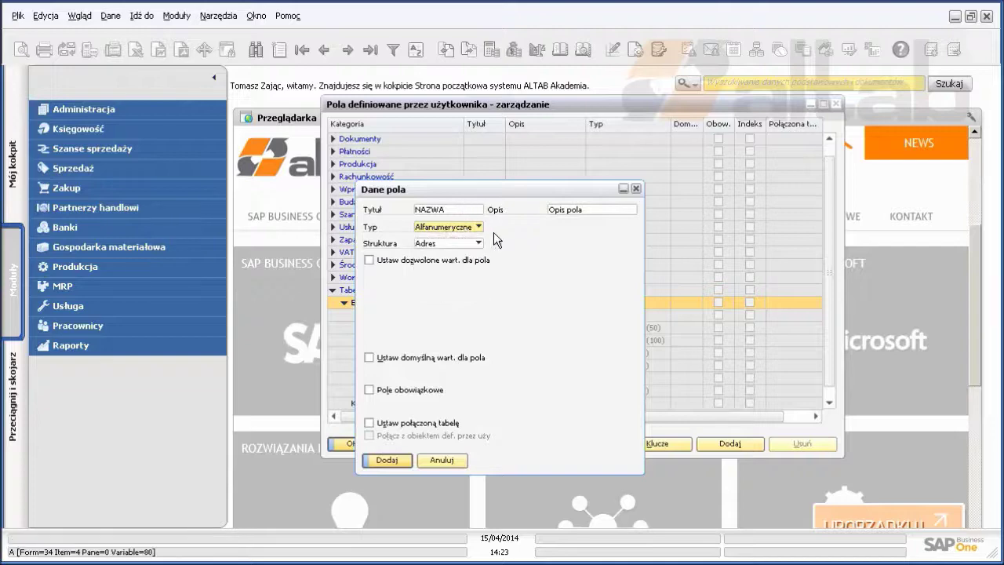
pyautogui.click(441, 460)
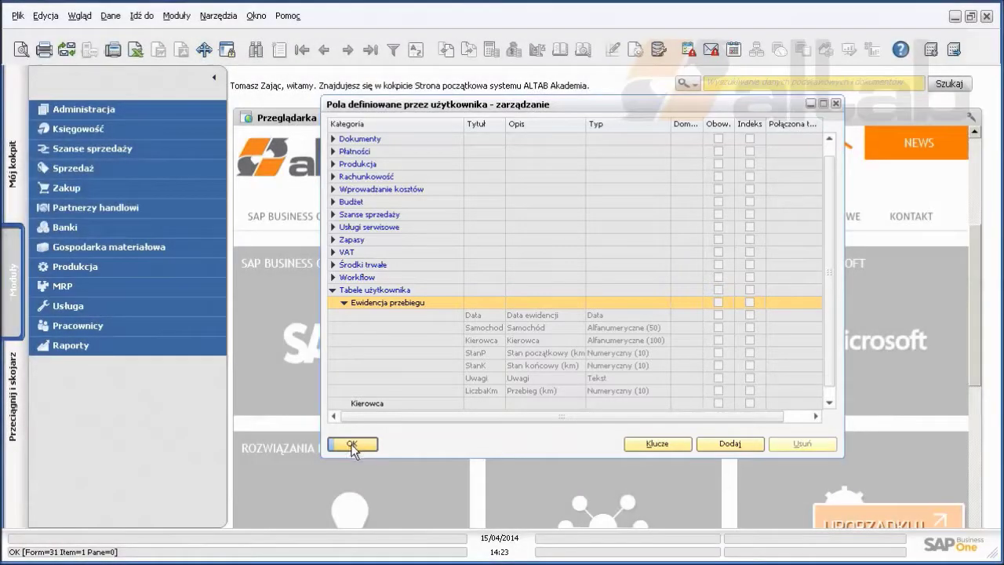
pyautogui.click(351, 444)
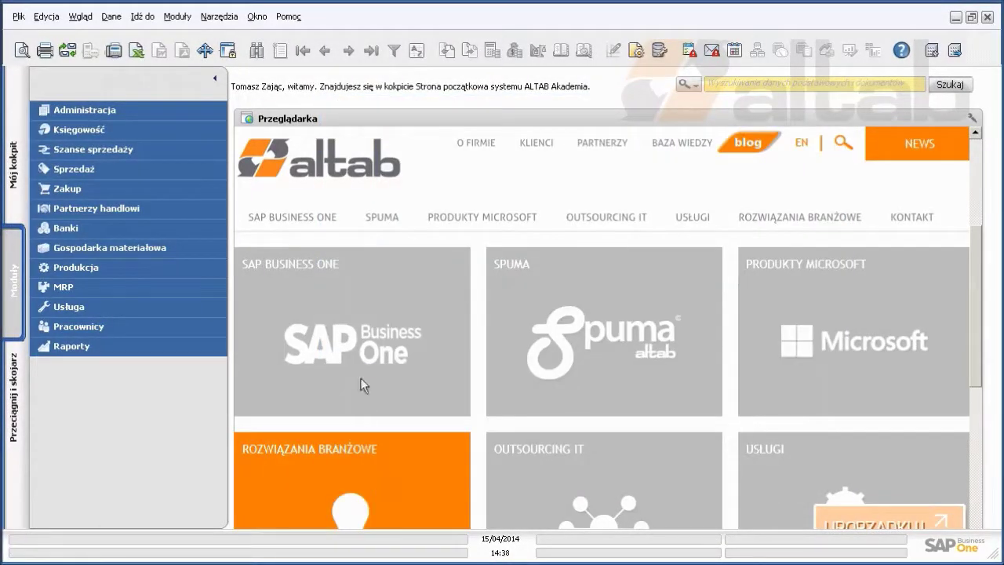
# - Start the object registration wizard in the mode for updating an existing object and choose the EWID_PRZEB object
pyautogui.click(233, 22)
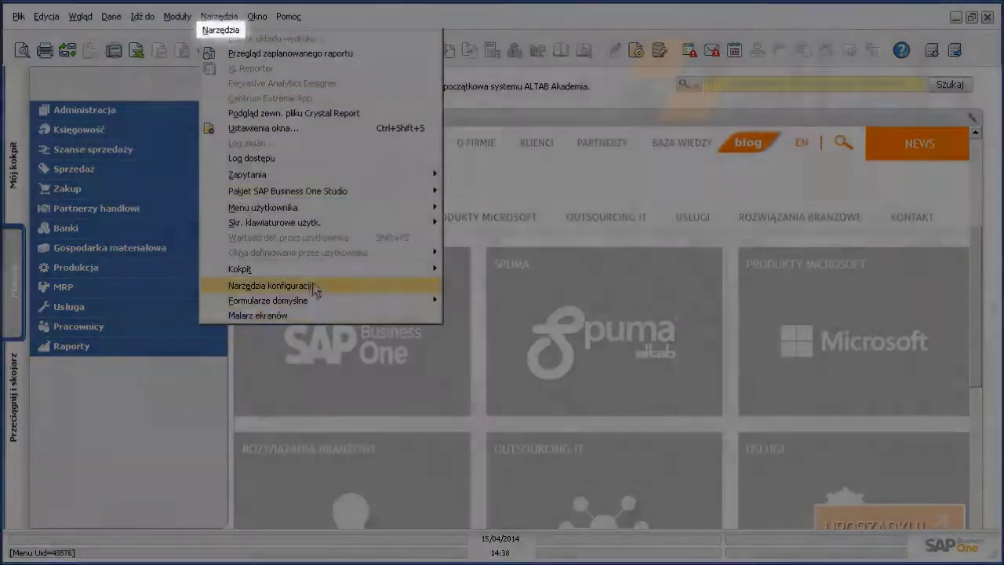
pyautogui.moveTo(314, 286)
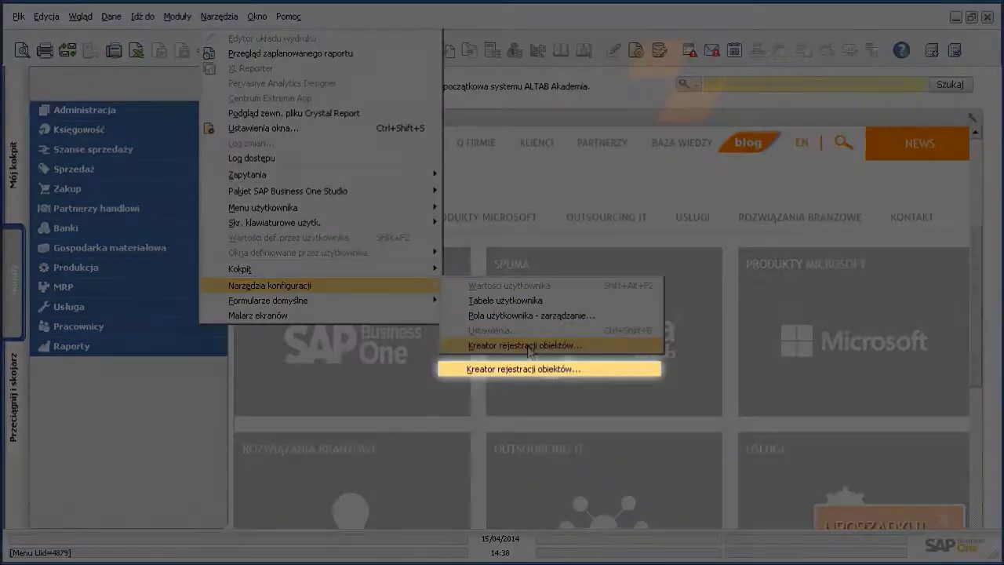
pyautogui.click(524, 345)
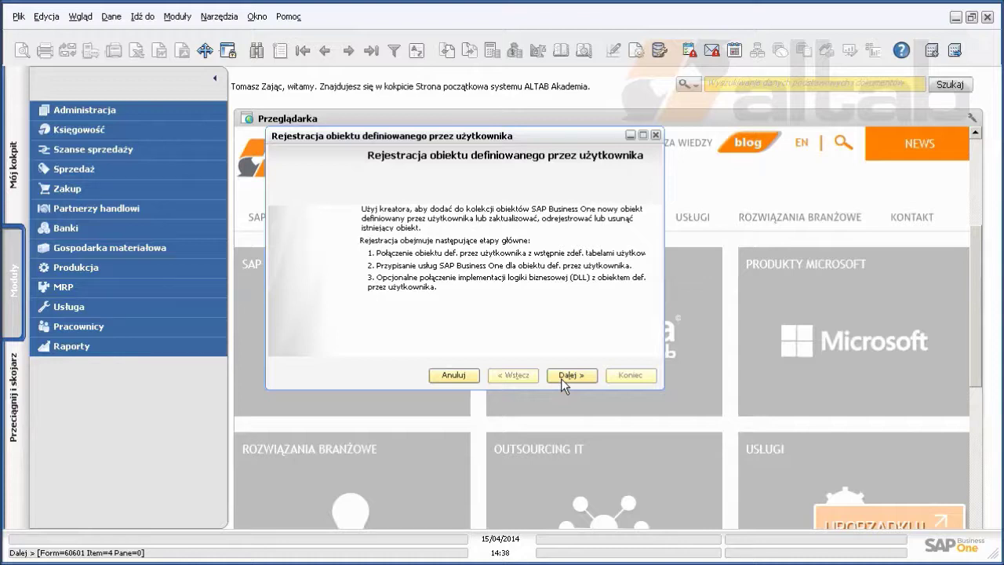
pyautogui.click(561, 378)
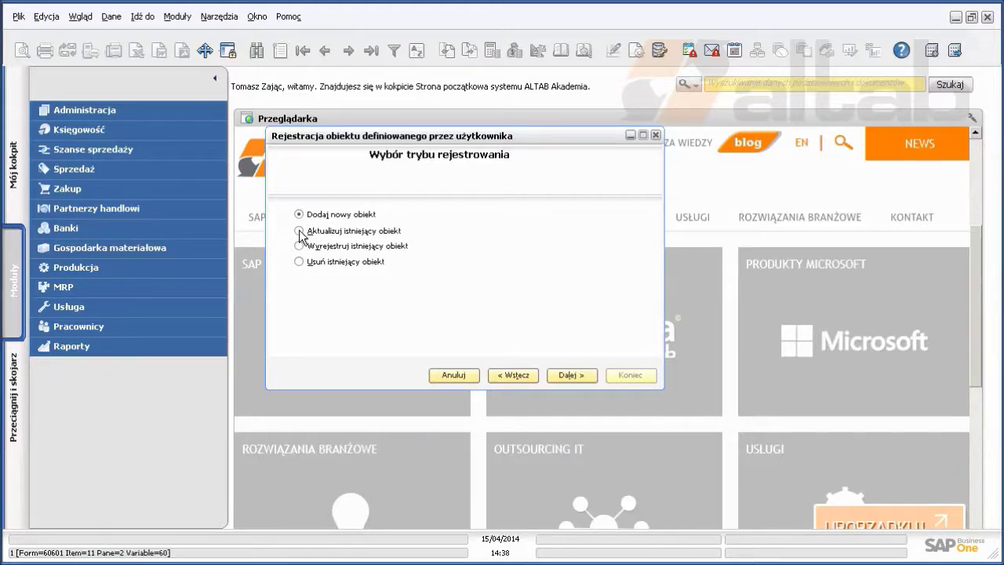
pyautogui.click(299, 231)
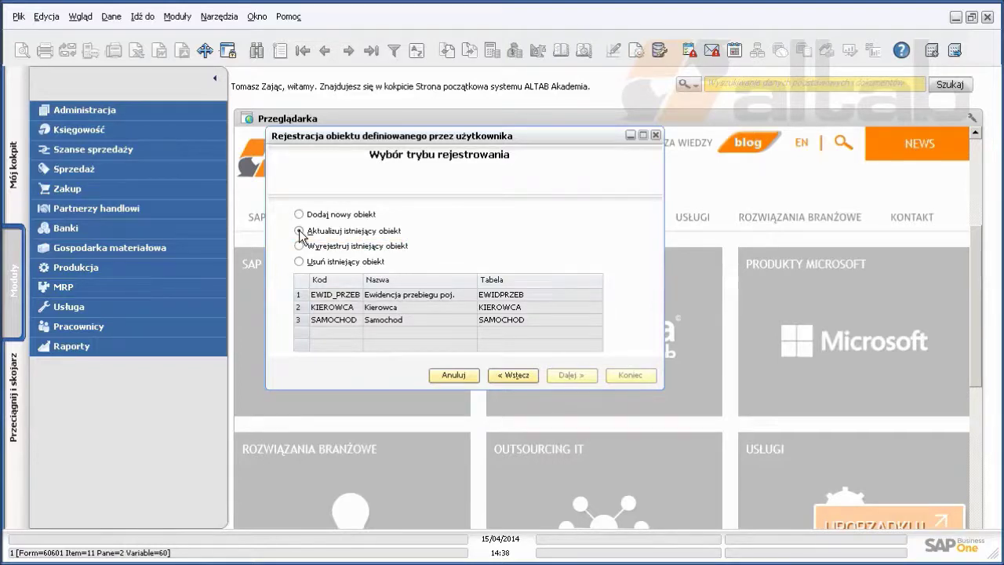
pyautogui.click(302, 295)
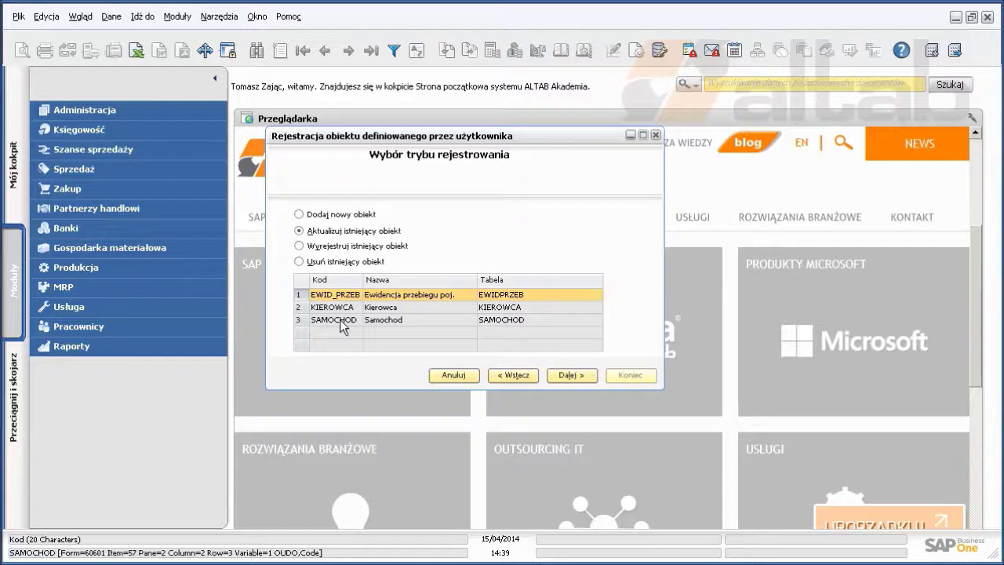
pyautogui.click(571, 376)
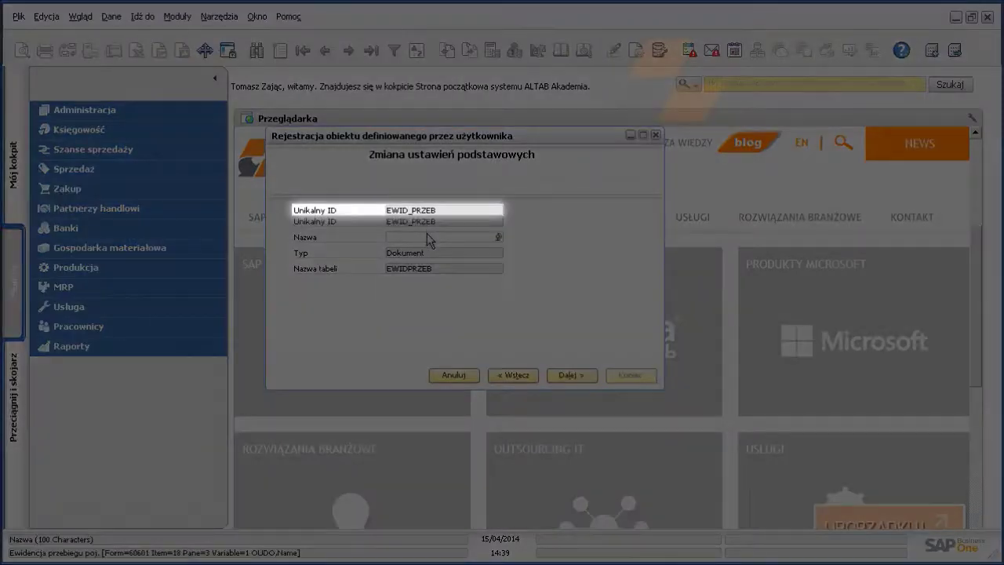
# - Set the object's name to Ewidencja przebiegu poj. and continue past its services to the interface settings
pyautogui.click(426, 235)
pyautogui.write('Ewidencja przebiegu poj.')
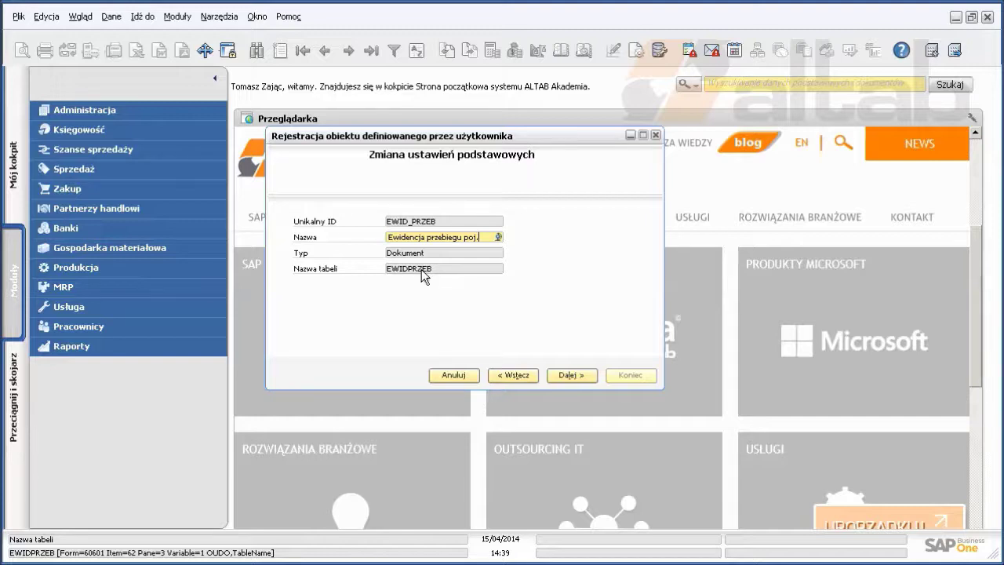
pyautogui.click(569, 377)
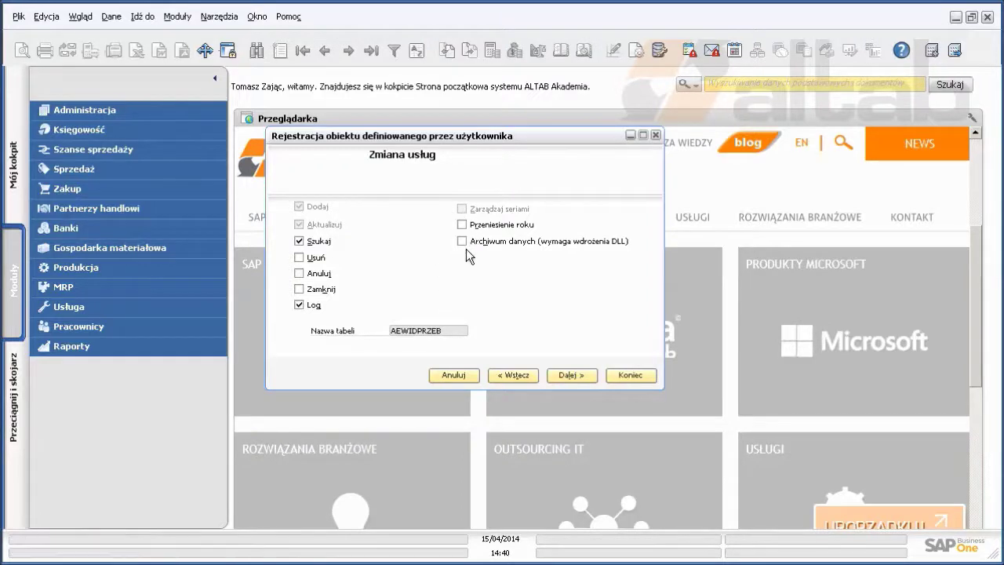
pyautogui.click(572, 374)
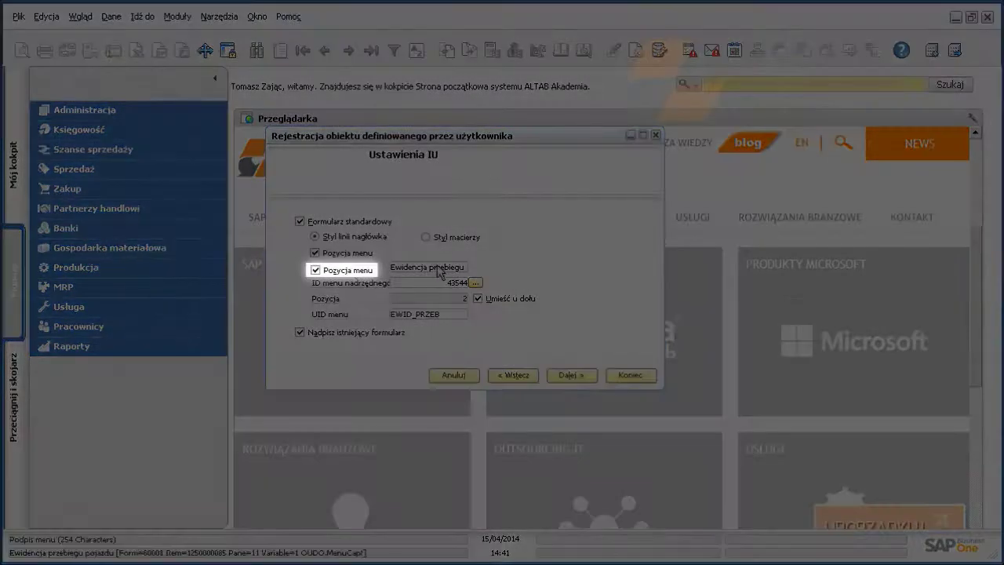
# - Check the menu caption and confirm Pracownicy as the parent menu for the object's menu item
pyautogui.click(374, 267)
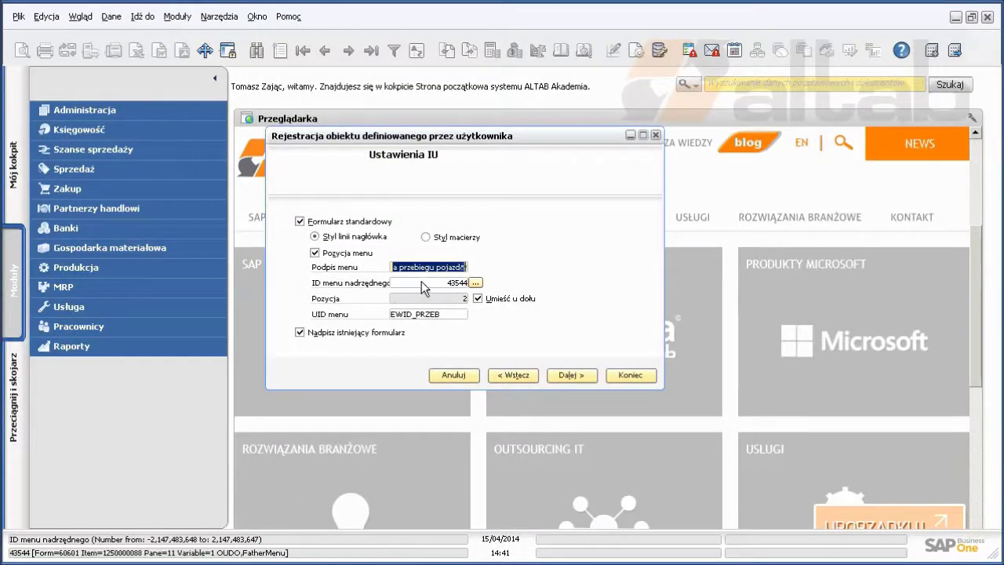
pyautogui.click(477, 282)
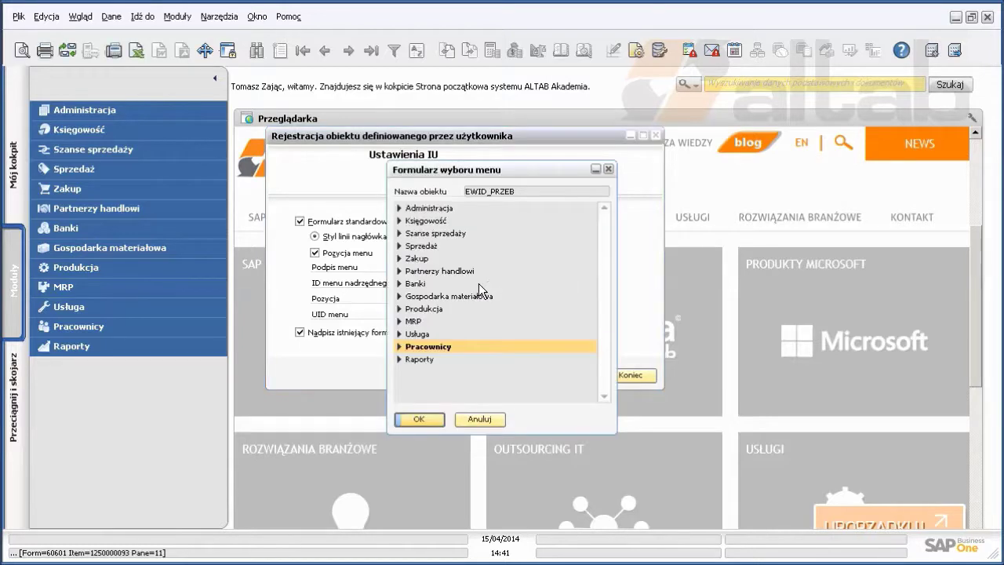
pyautogui.click(400, 347)
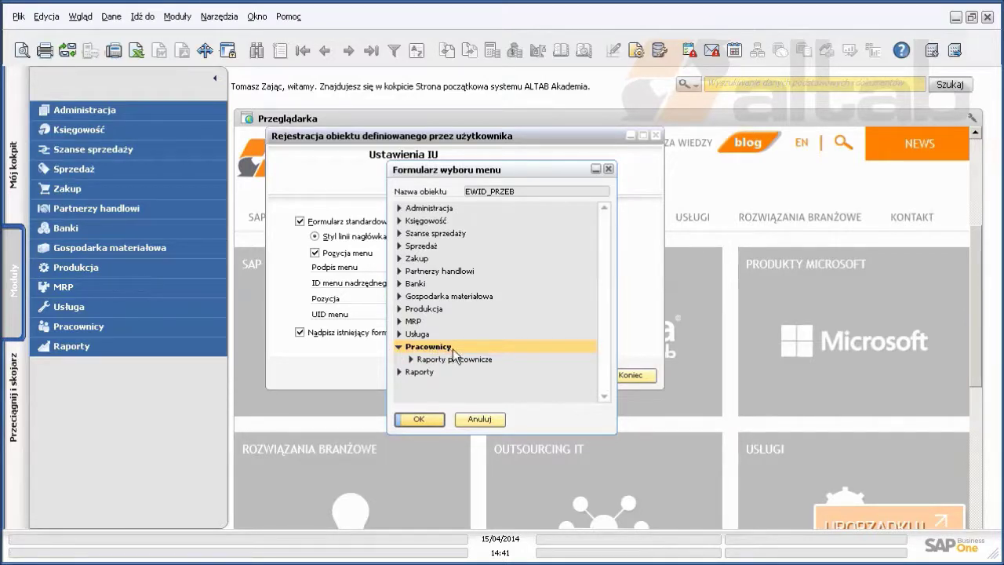
pyautogui.click(419, 419)
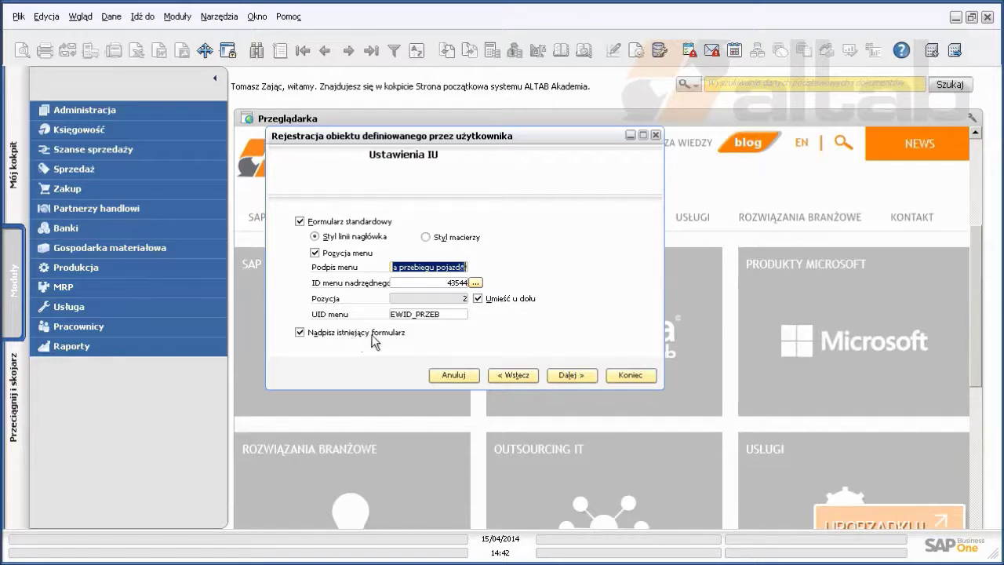
# - Continue to the search field settings and examine the list of columns selected for searching
pyautogui.click(565, 377)
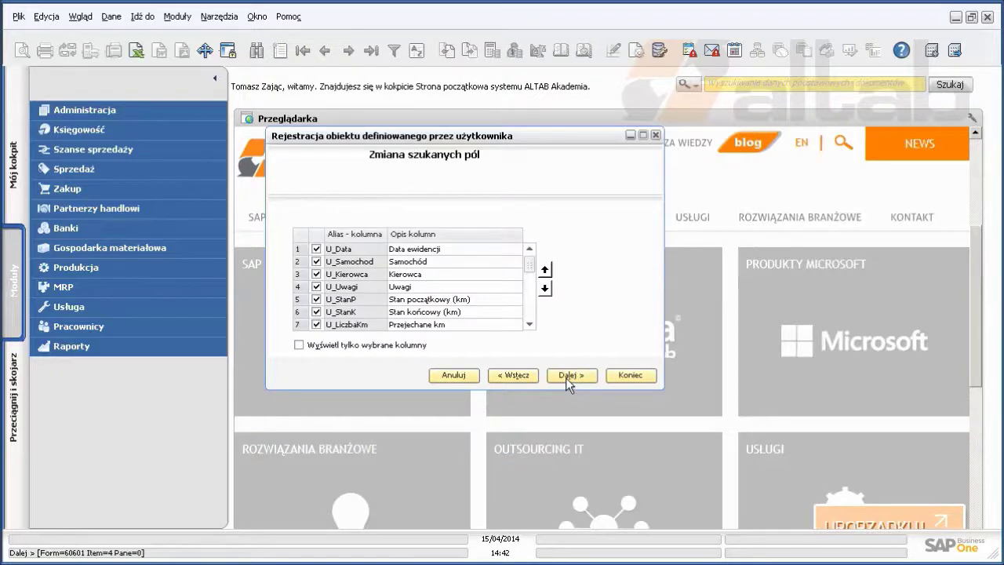
pyautogui.click(530, 326)
pyautogui.moveTo(530, 295); pyautogui.dragTo(532, 262)
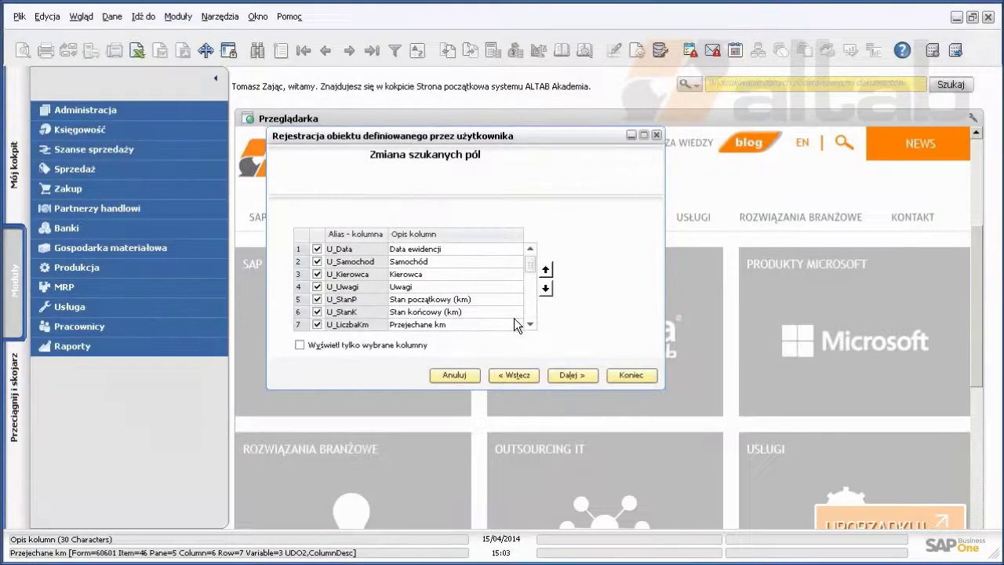
# - Continue to the standard form field settings and examine which columns are set as visible and editable
pyautogui.click(569, 376)
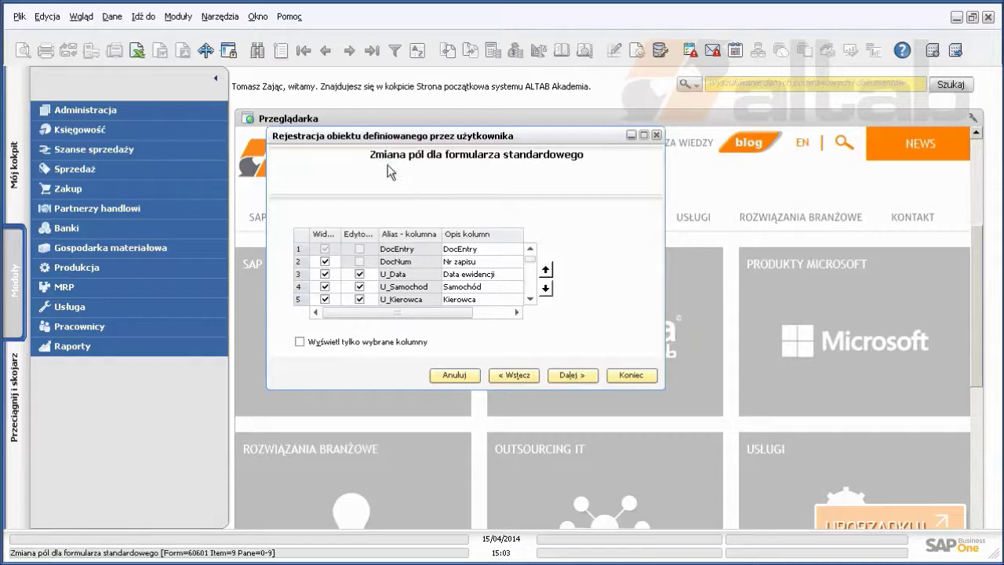
pyautogui.click(531, 299)
pyautogui.click(531, 299)
pyautogui.click(530, 300)
pyautogui.click(531, 299)
pyautogui.click(531, 299)
pyautogui.click(531, 300)
pyautogui.click(531, 299)
pyautogui.click(531, 300)
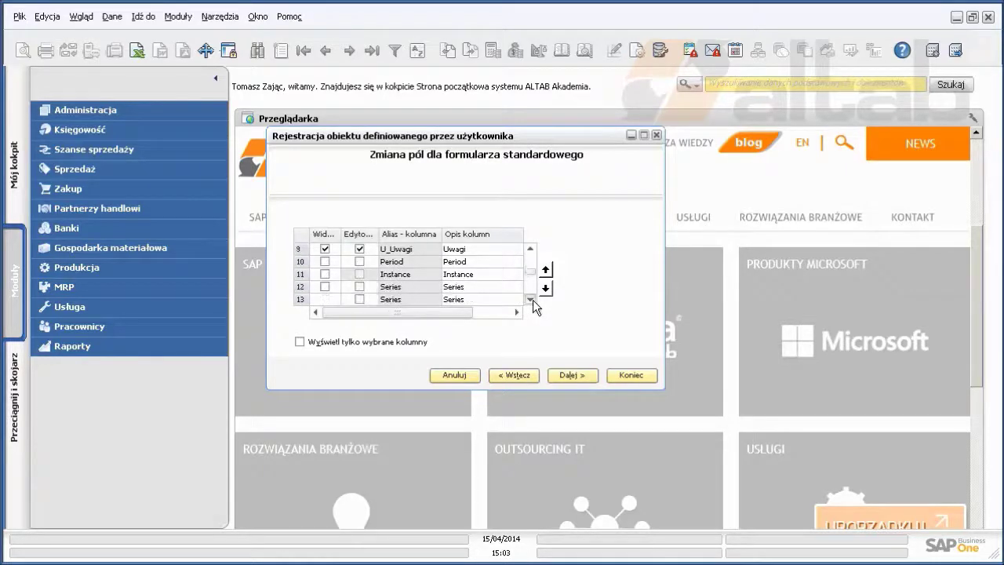
pyautogui.click(531, 300)
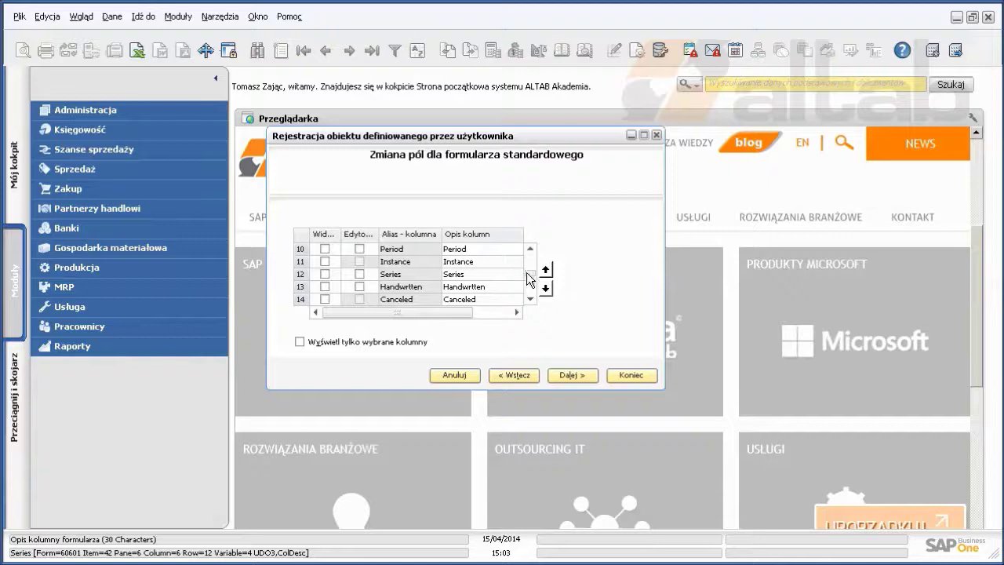
pyautogui.moveTo(530, 273); pyautogui.dragTo(530, 256)
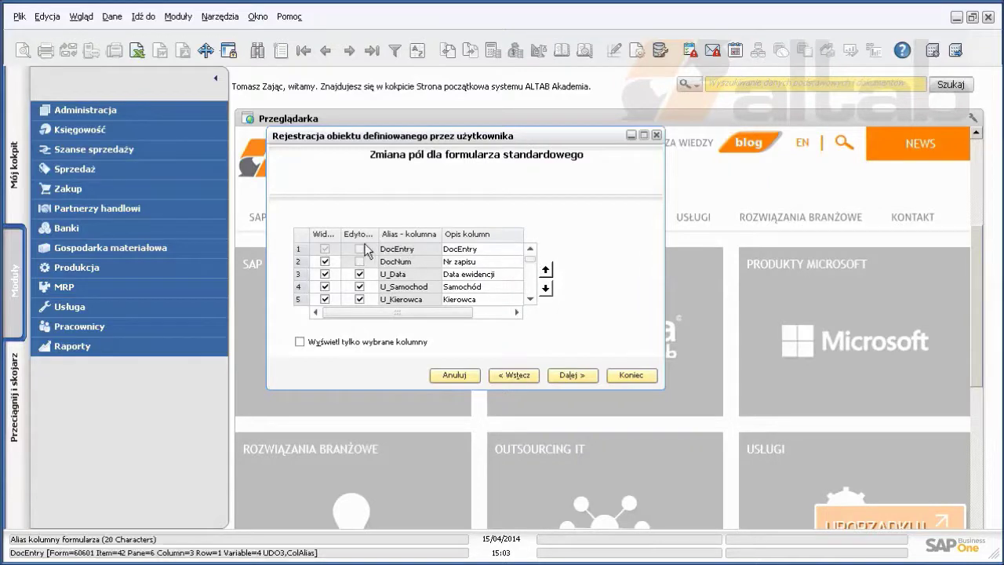
# - Continue past the child table linking and child table form fields, leaving both empty, to the business logic implementation settings
pyautogui.click(572, 375)
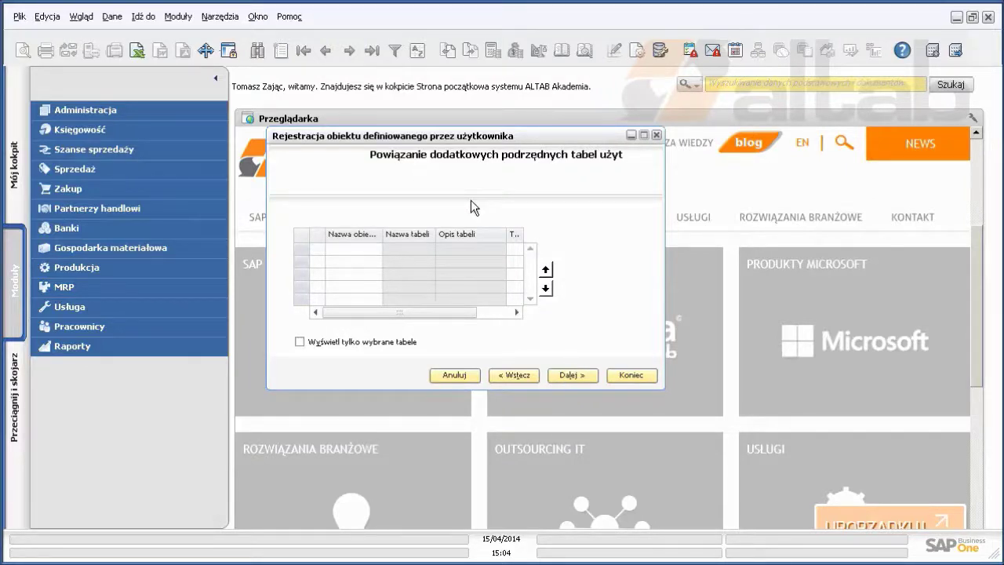
pyautogui.click(573, 376)
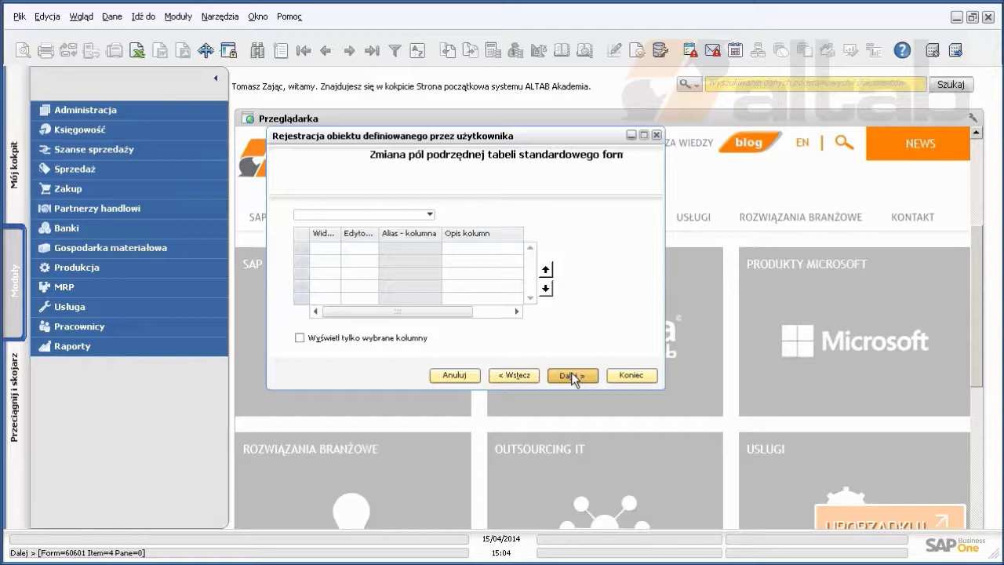
pyautogui.click(571, 375)
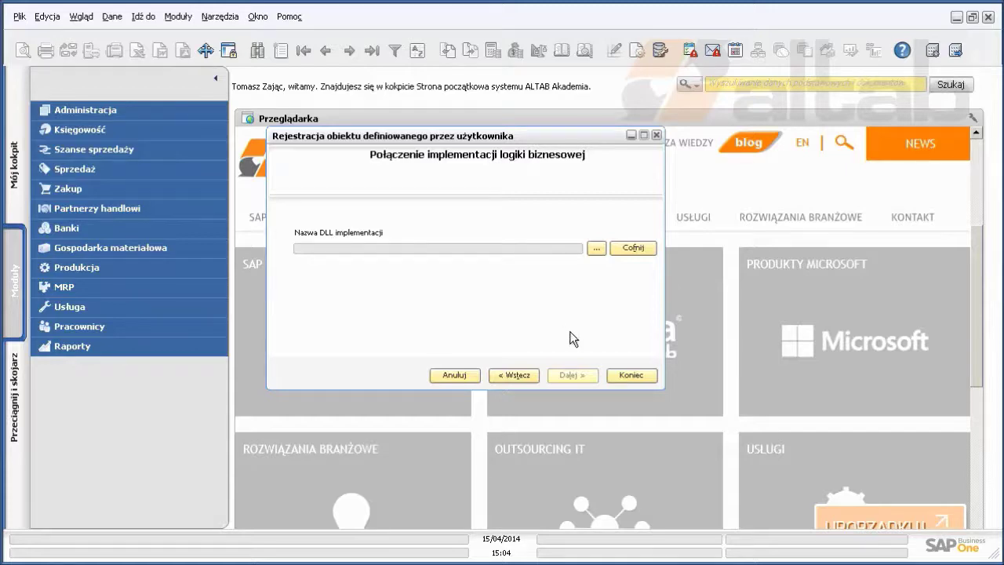
# - Finish the object update without an implementation DLL, proceeding despite the connected workstation and accepting the database structure change, and close the wizard
pyautogui.click(630, 375)
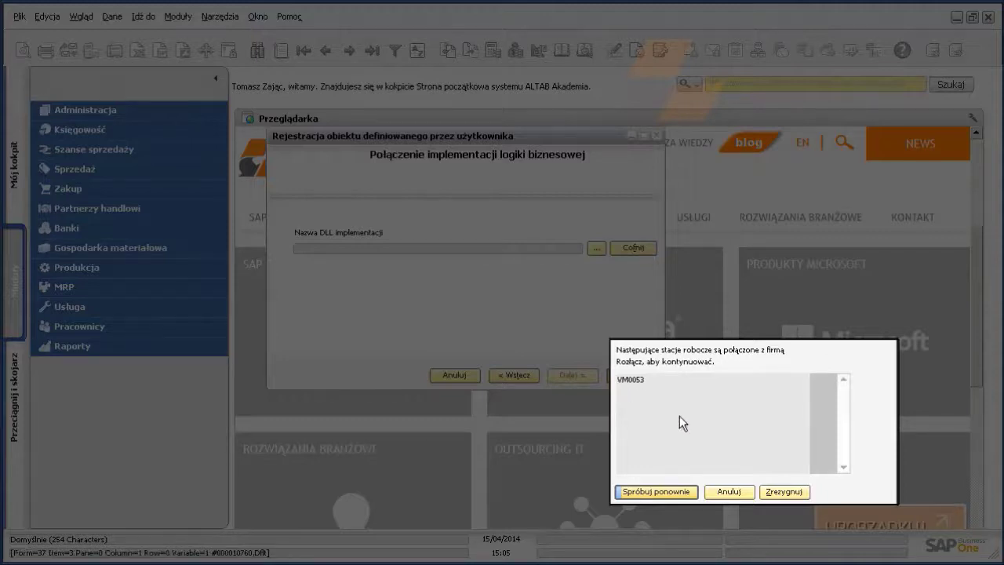
pyautogui.click(773, 491)
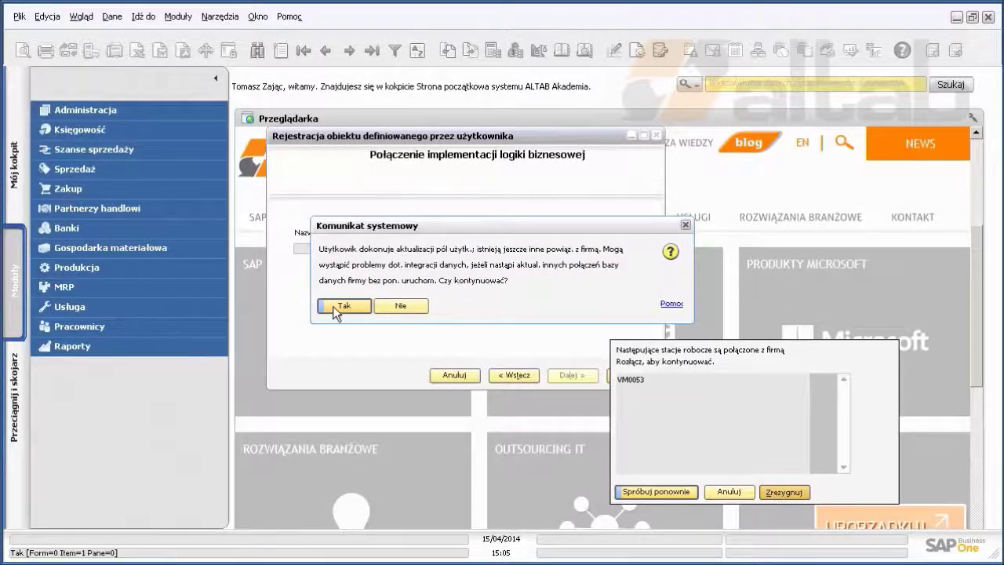
pyautogui.click(341, 307)
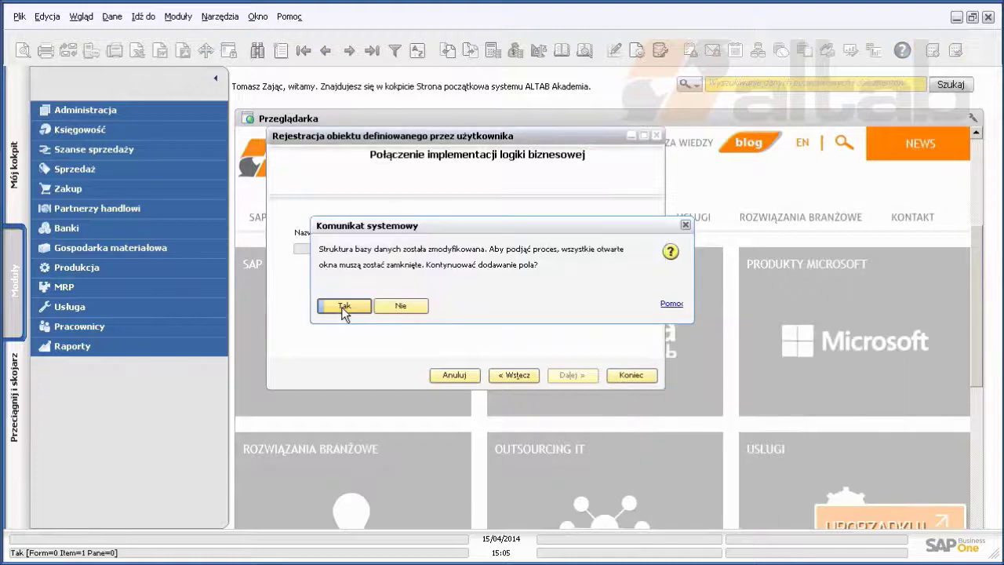
pyautogui.click(341, 306)
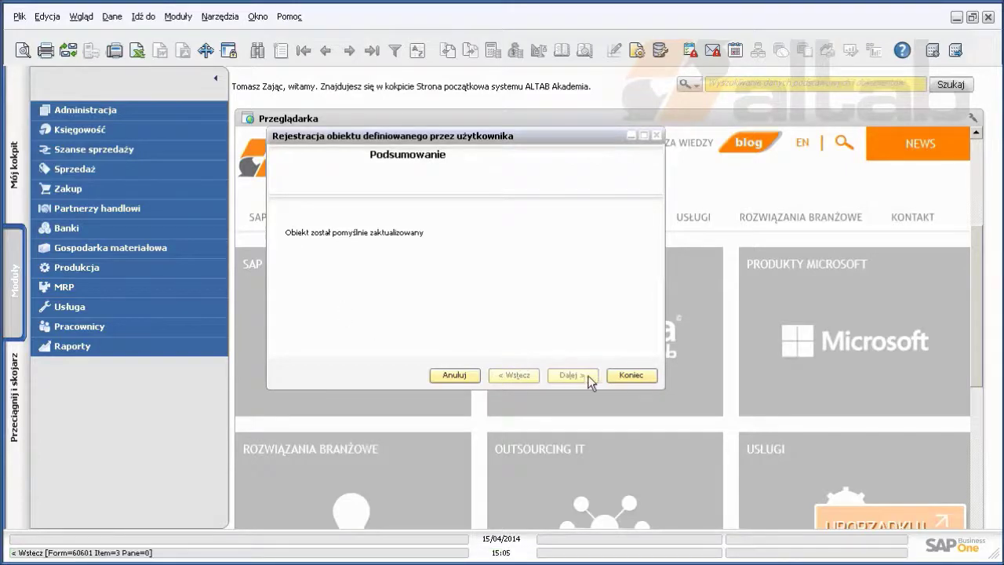
pyautogui.click(628, 375)
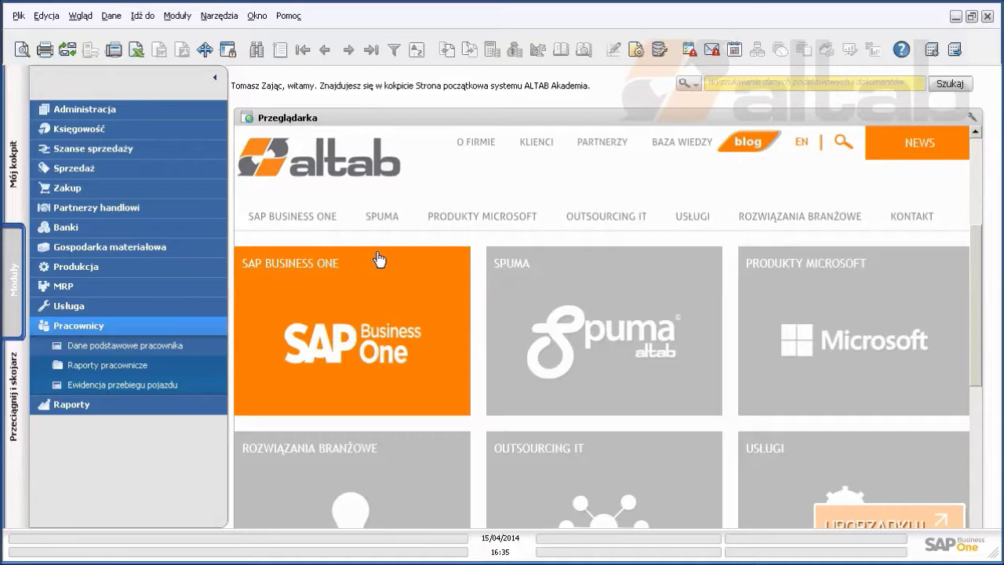